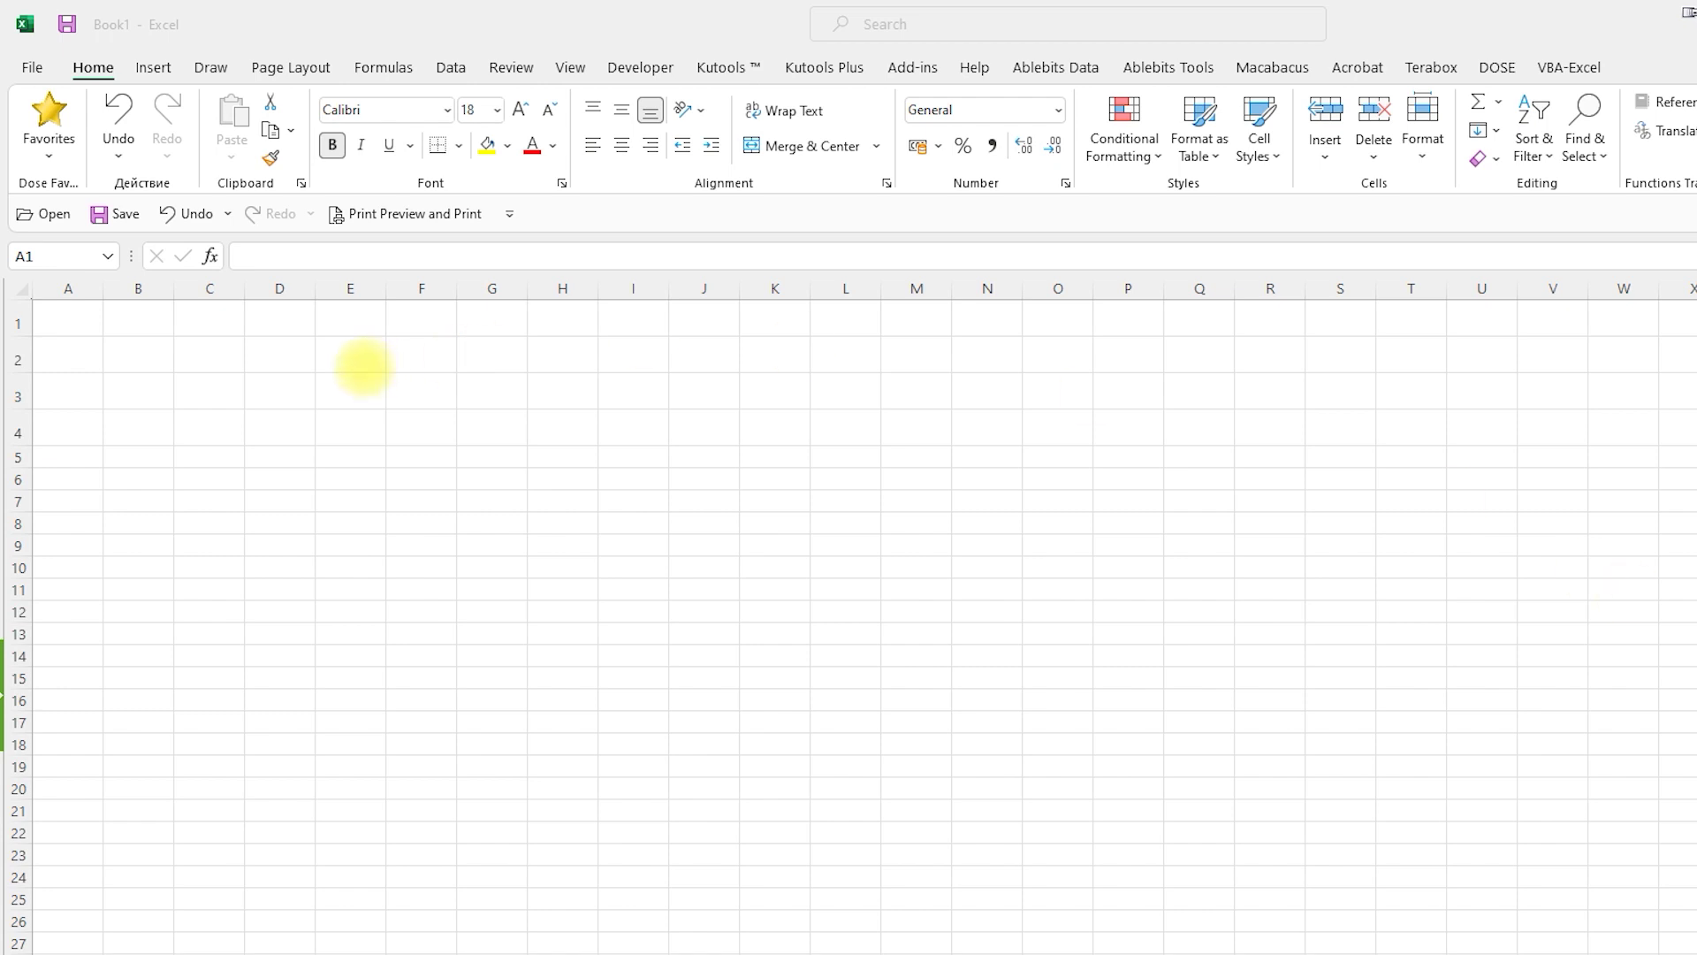
Step: Enter the formula =1+2 in cell A1 and reselect the cell
{"action": "left_click", "coordinate": [68, 309]}
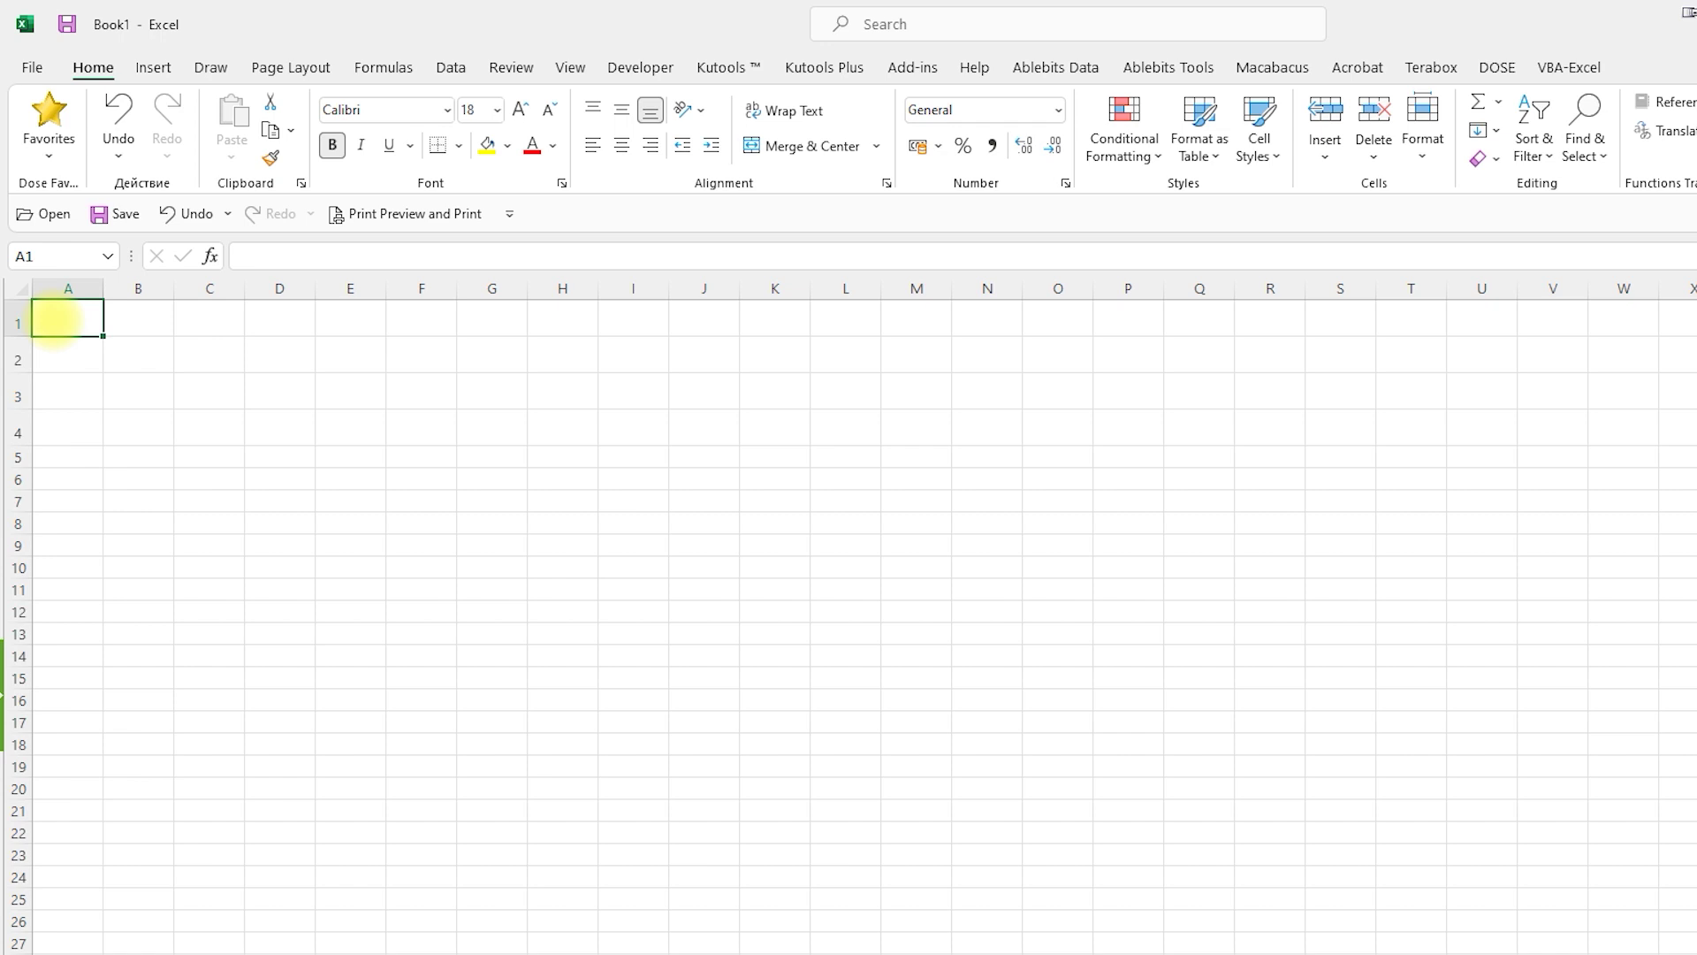
{"action": "type", "text": "="}
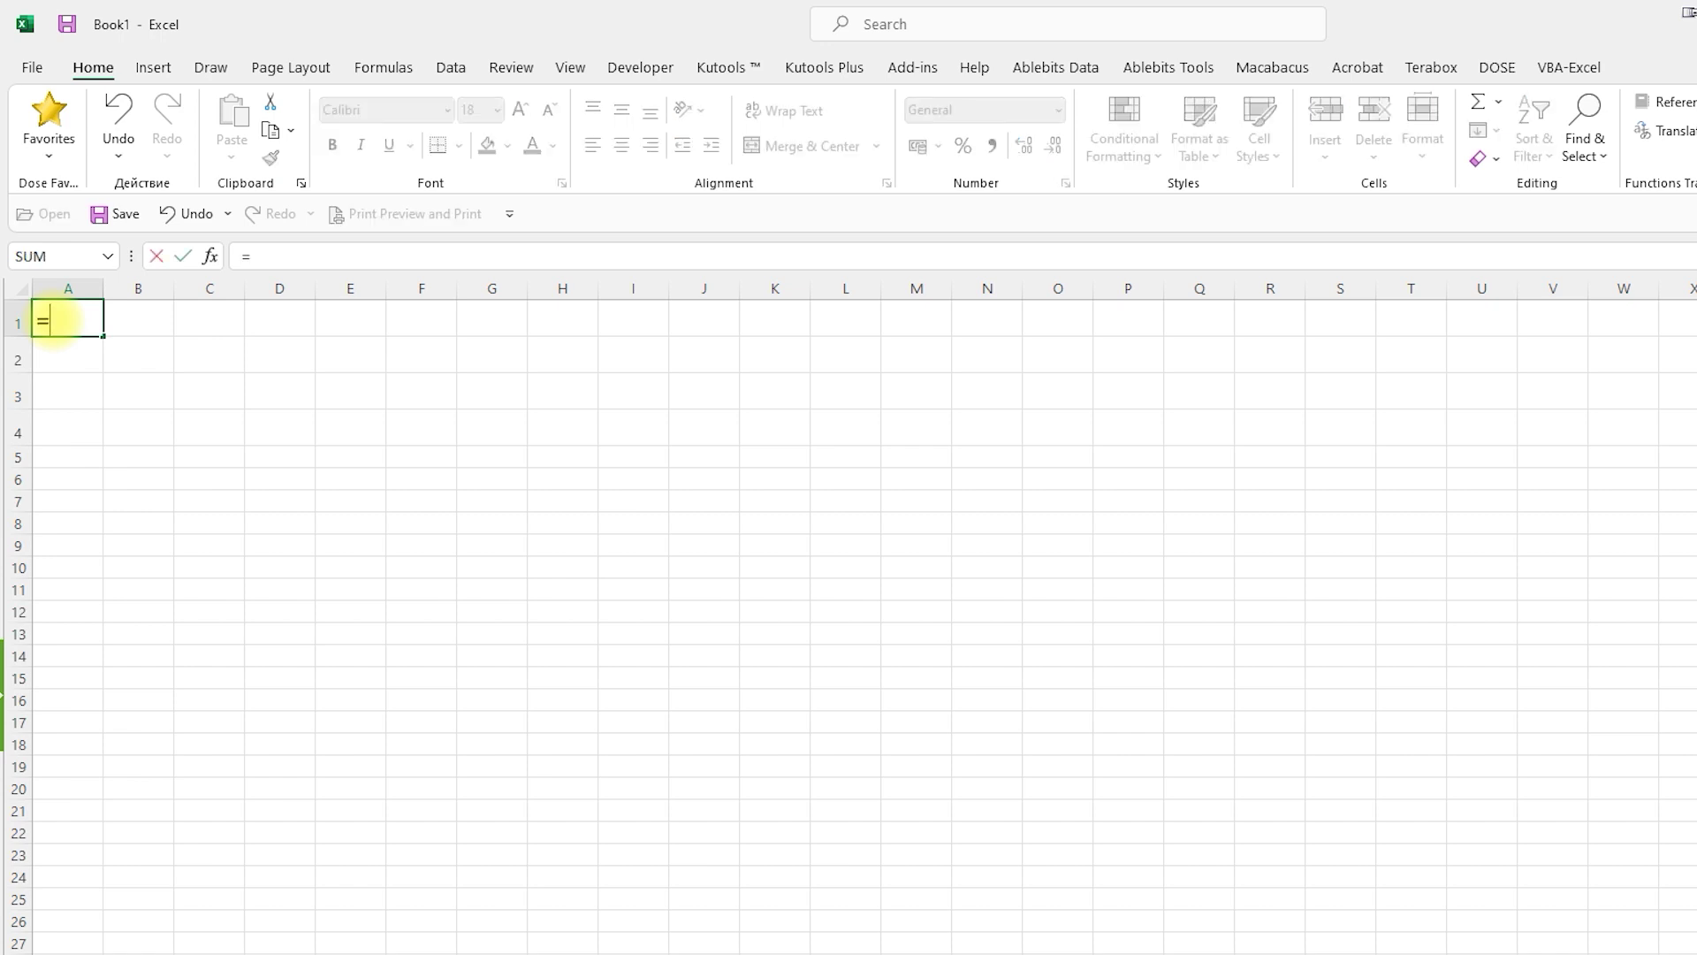
{"action": "type", "text": "1+2"}
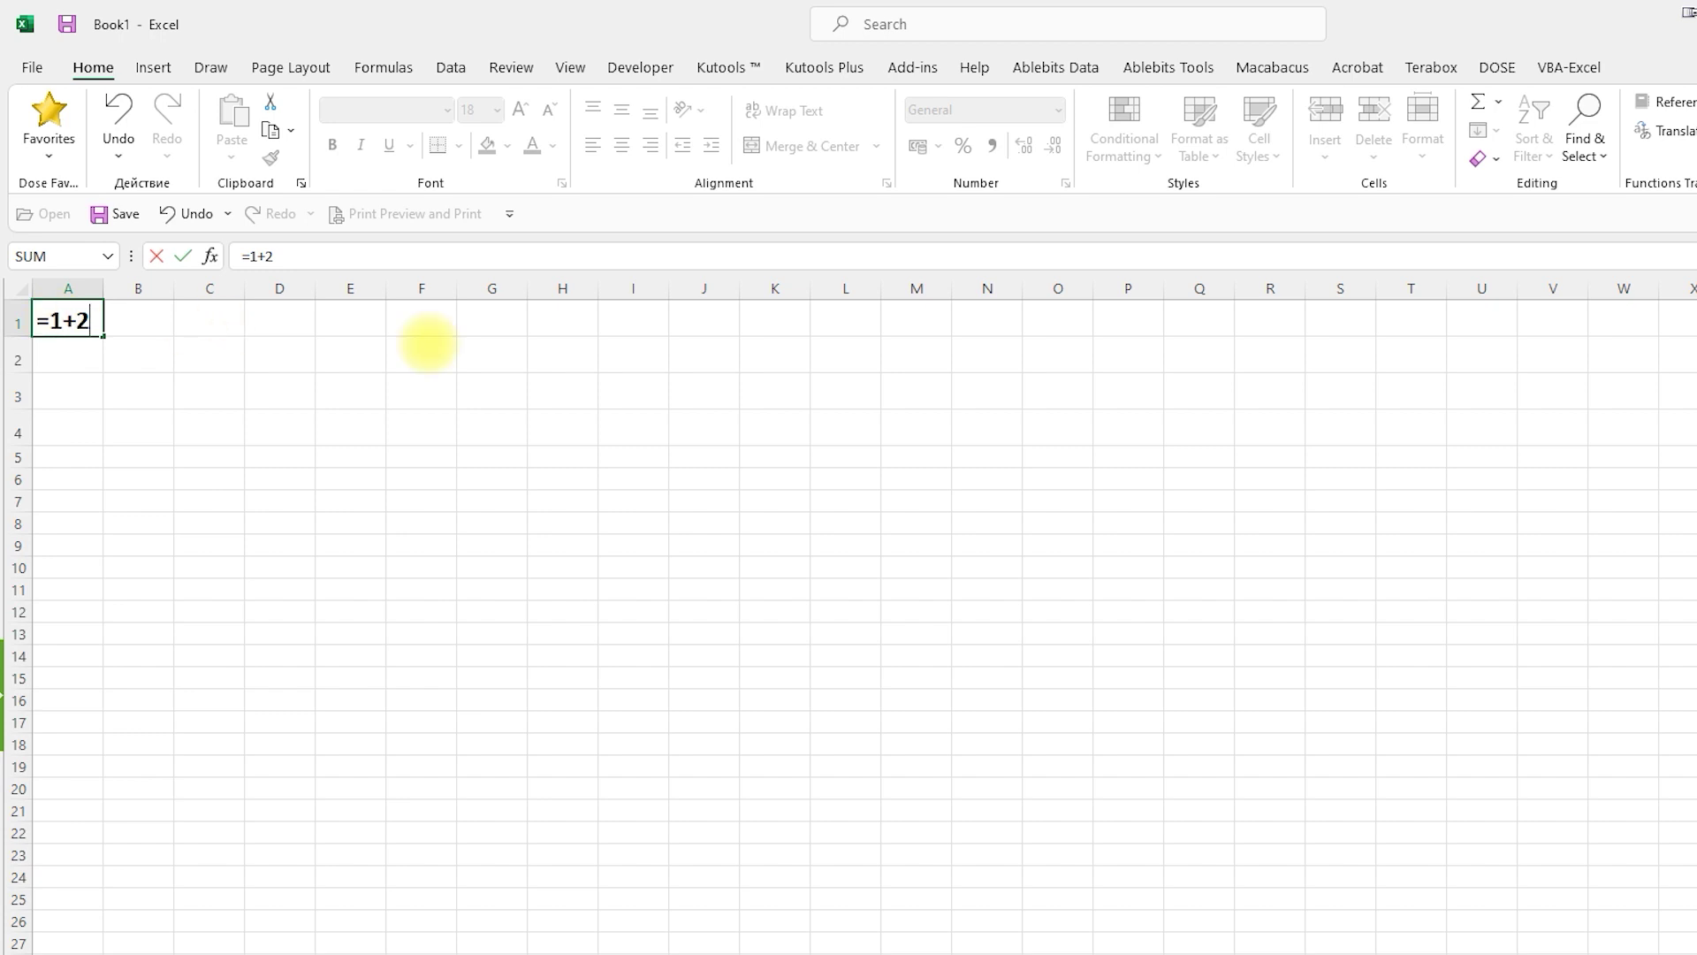
{"action": "key", "text": "Return"}
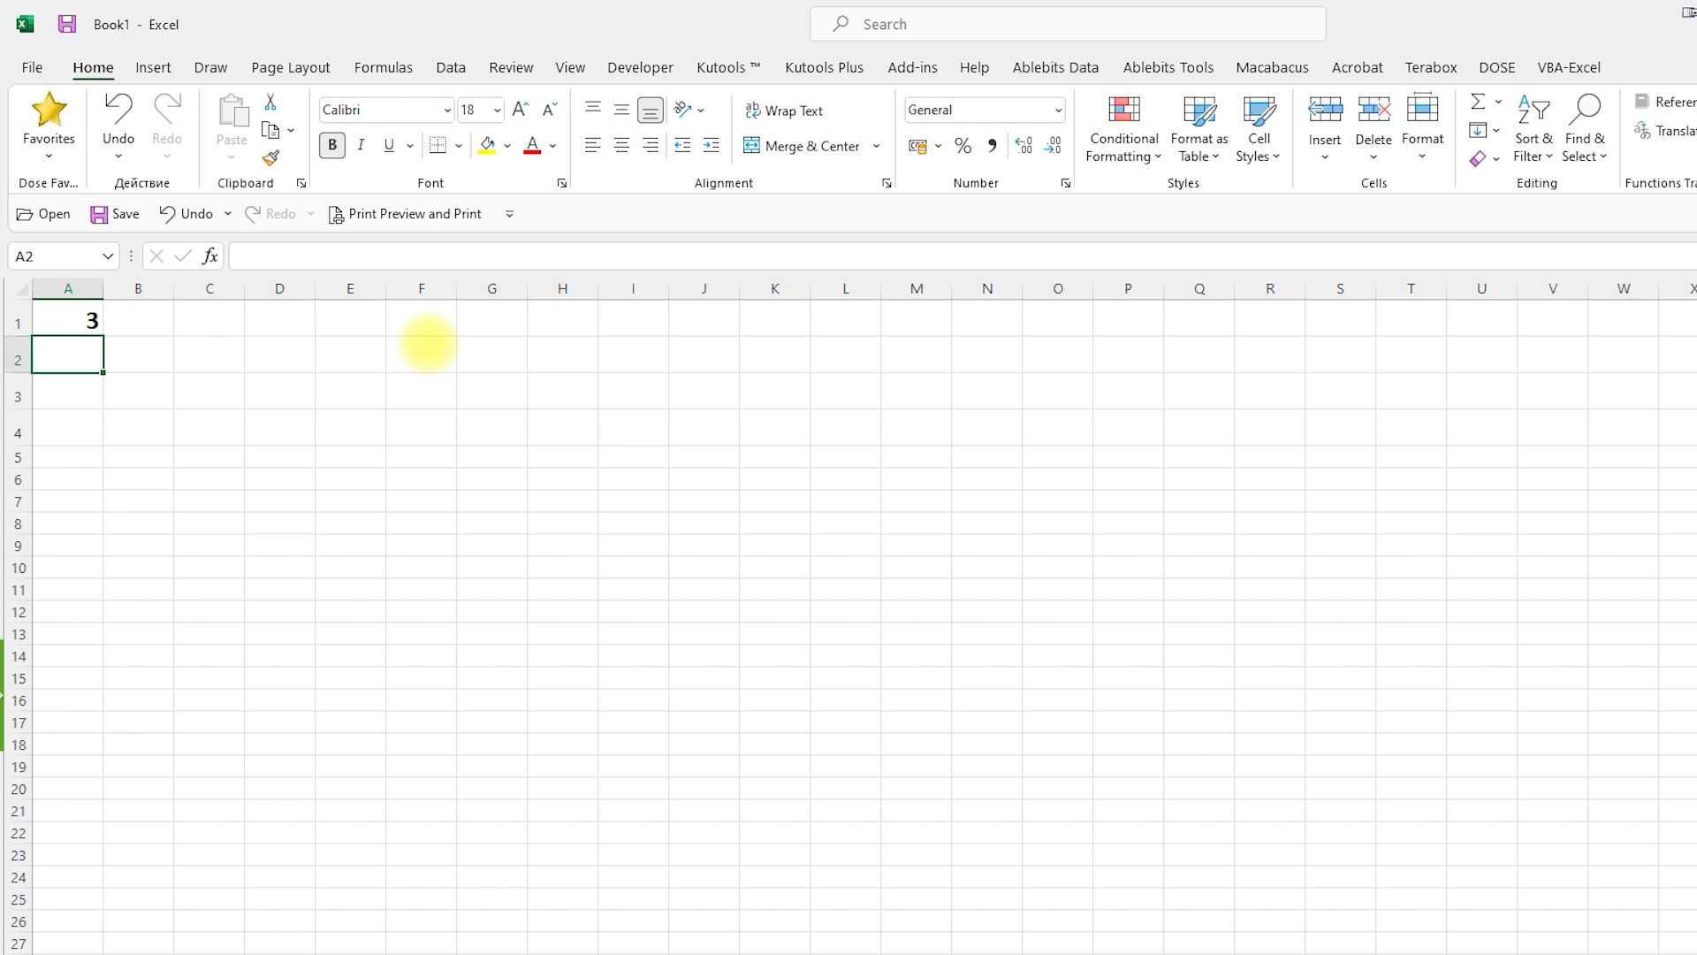
{"action": "key", "text": "Up"}
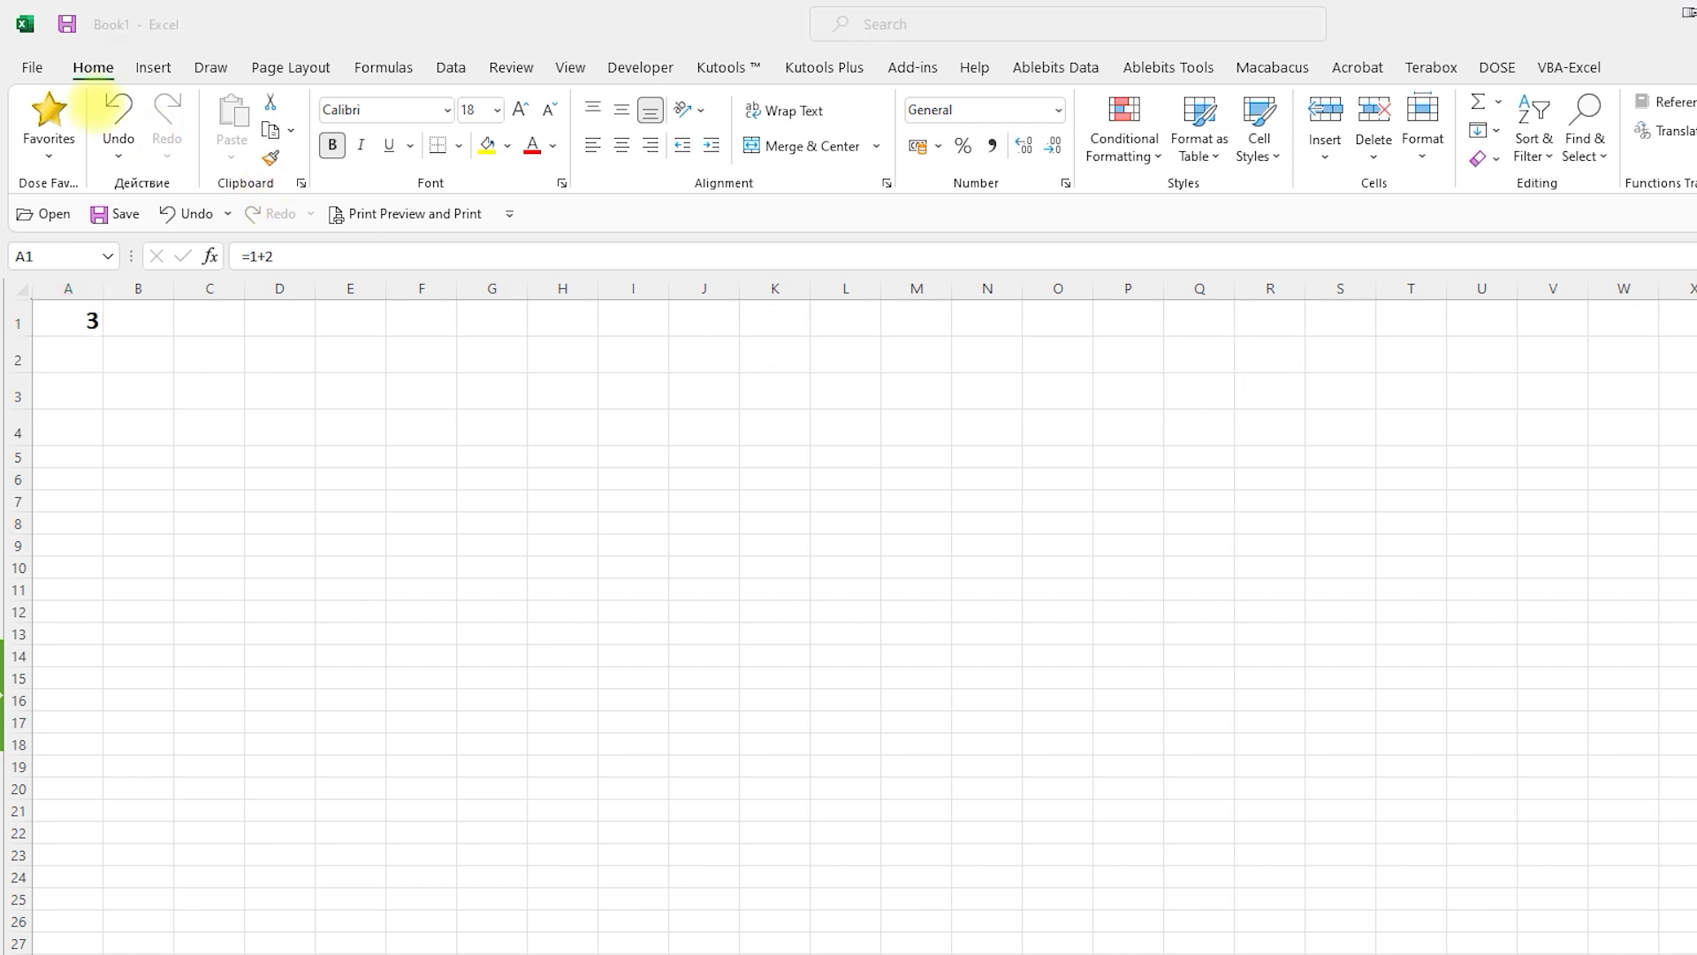
Step: Save the workbook to the Desktop as an Excel Workbook named mashgulot
{"action": "left_click", "coordinate": [32, 67]}
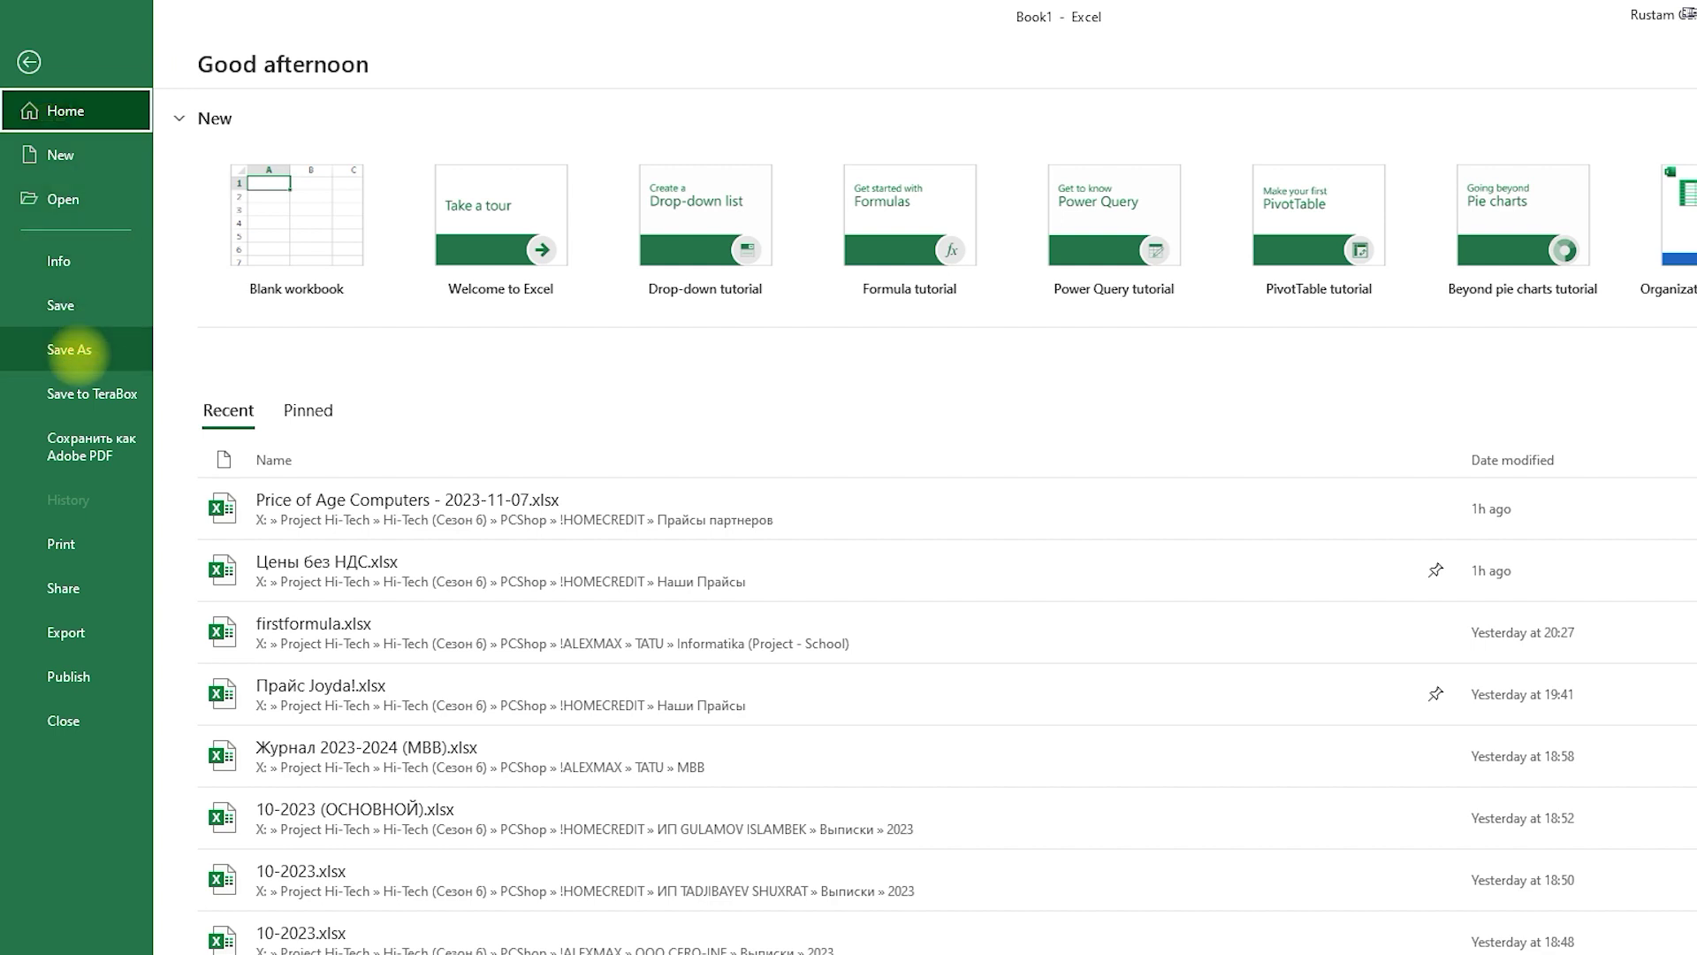
{"action": "left_click", "coordinate": [78, 351]}
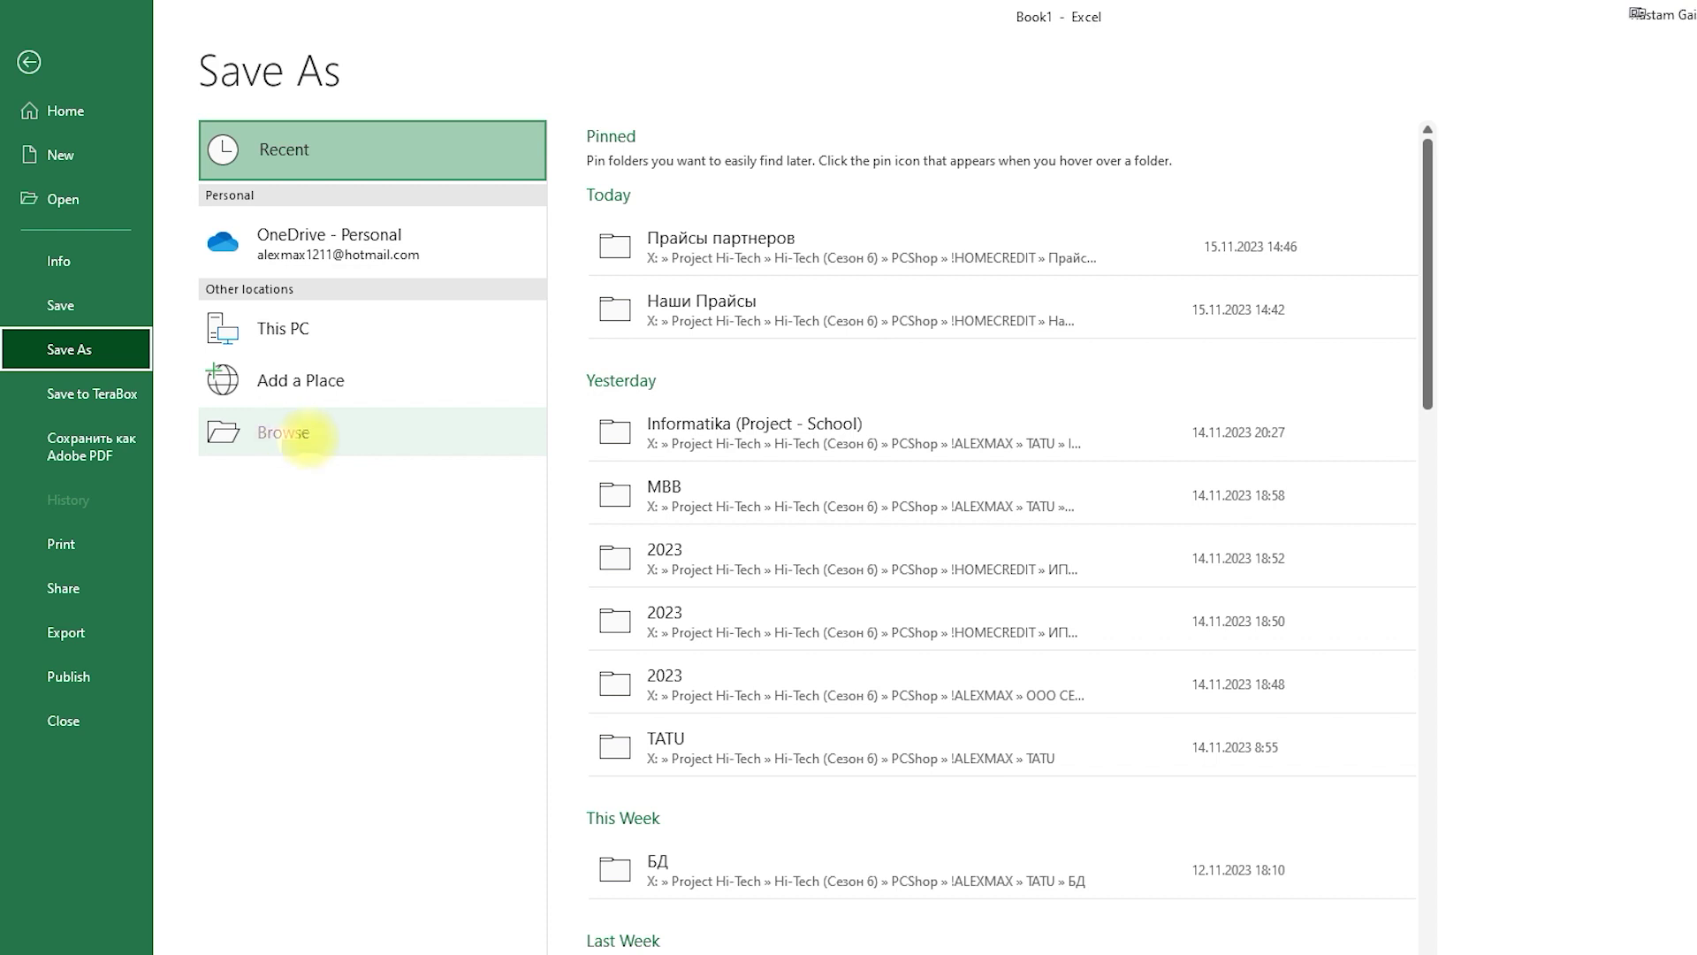
{"action": "left_click", "coordinate": [859, 541]}
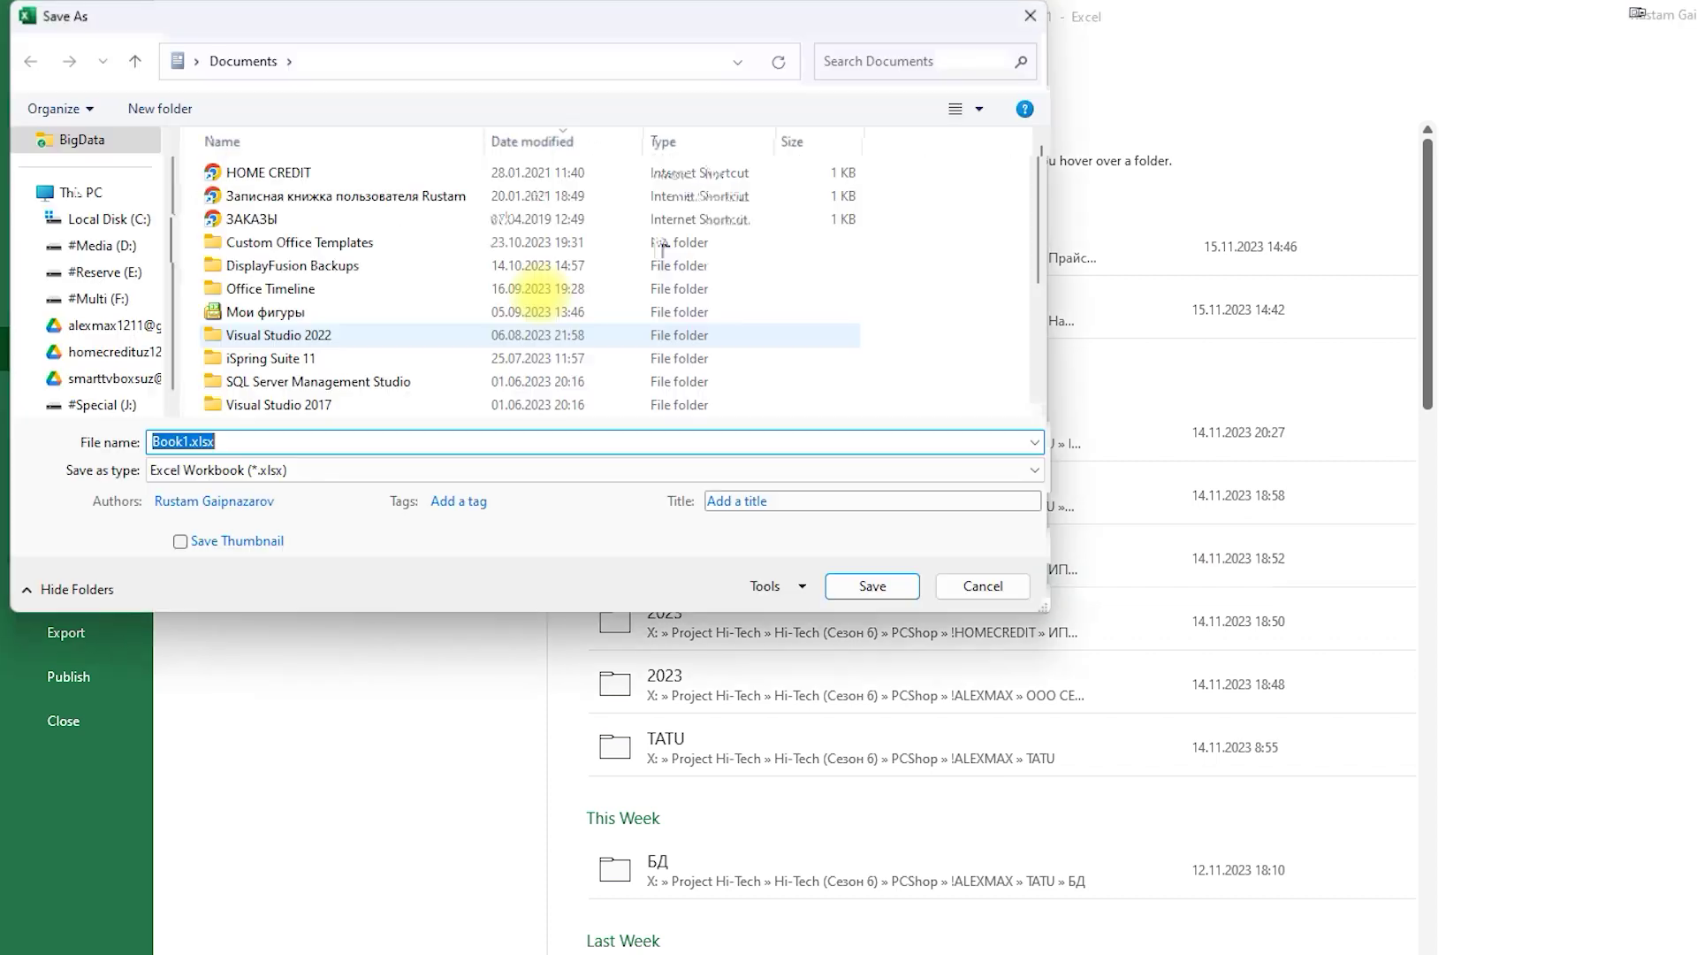
{"action": "left_click", "coordinate": [171, 188]}
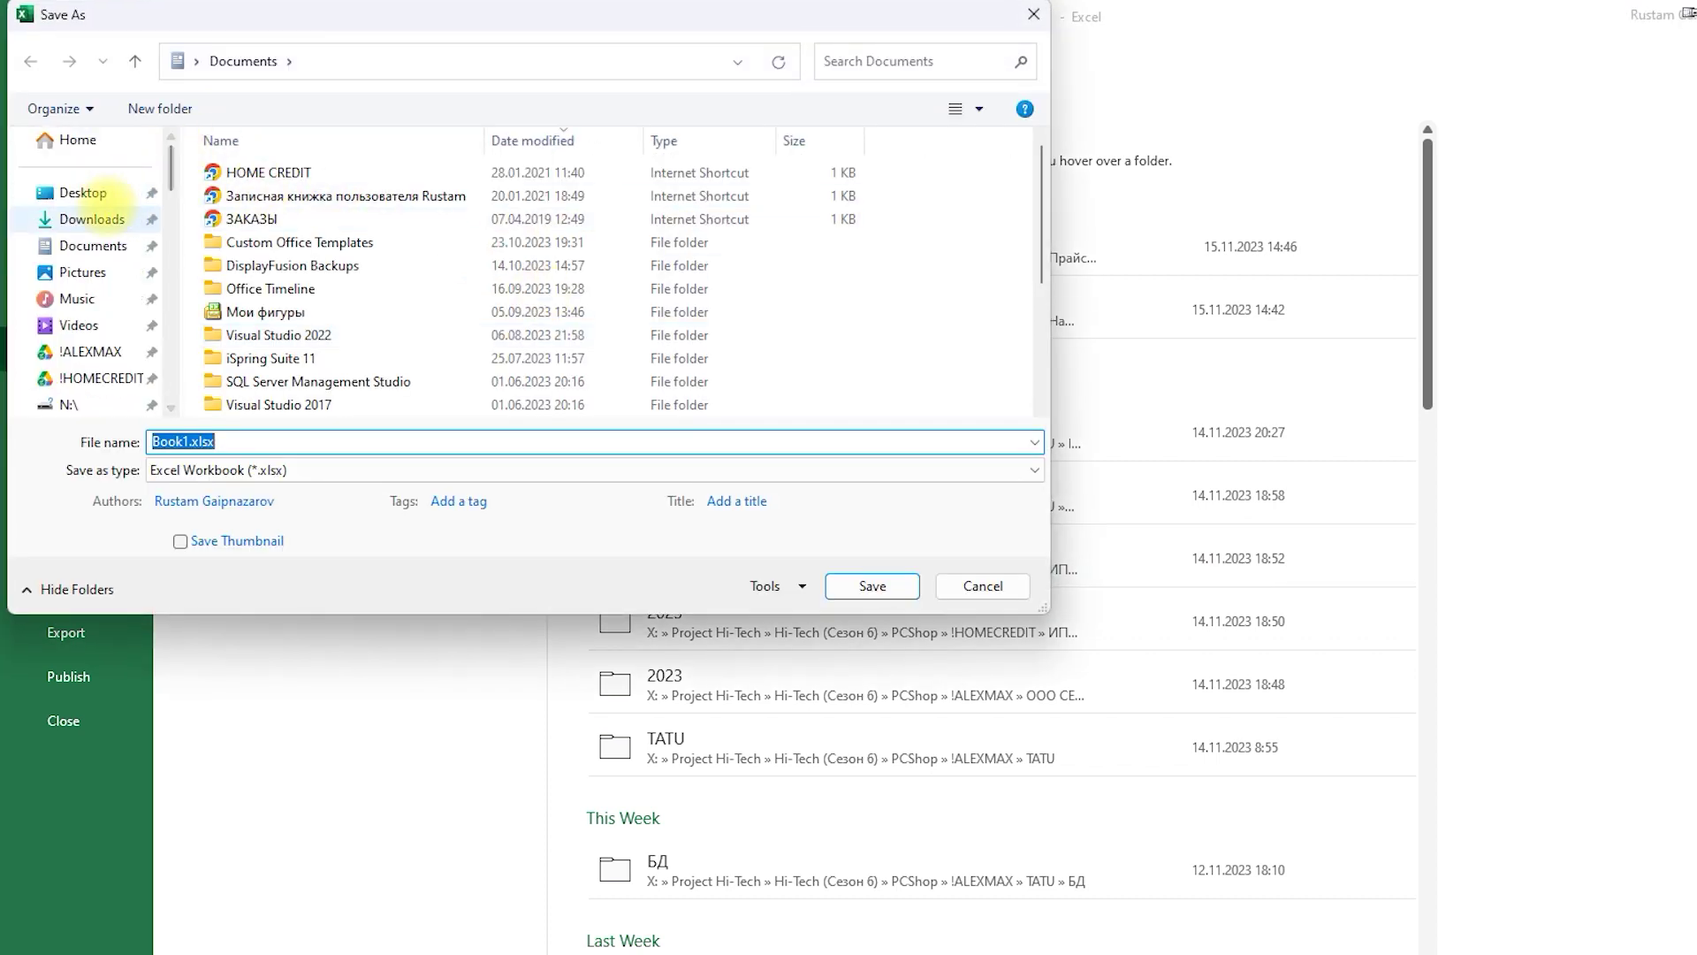
{"action": "type", "text": "mashgulot"}
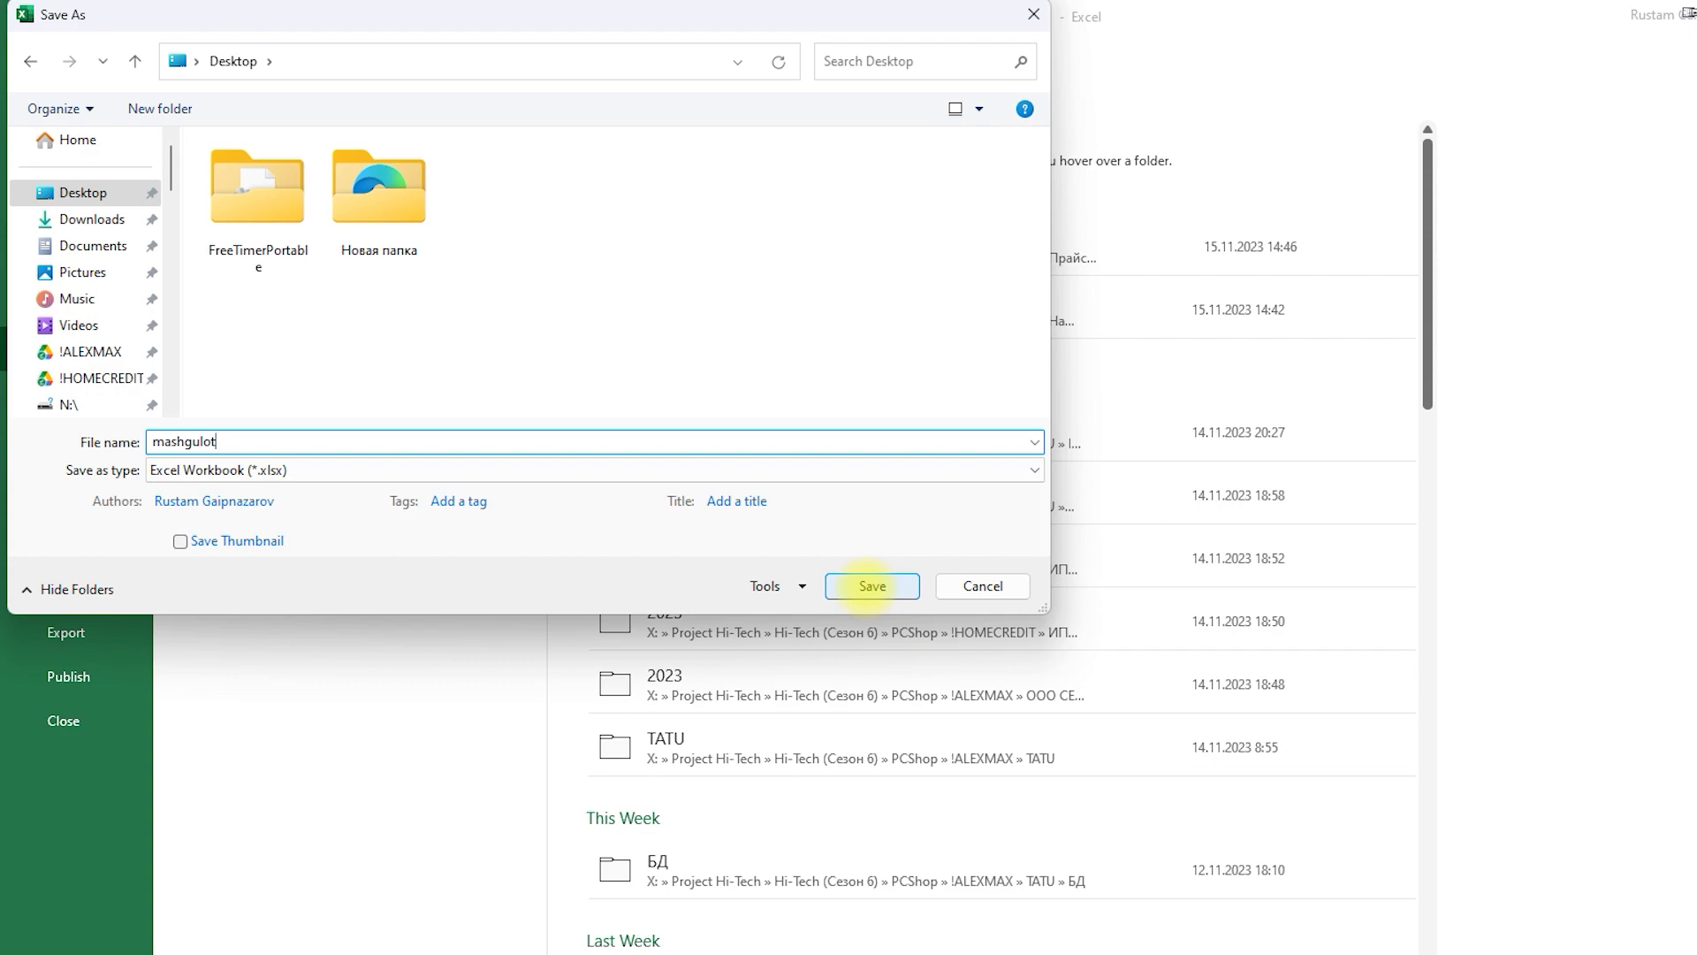
{"action": "left_click", "coordinate": [872, 587]}
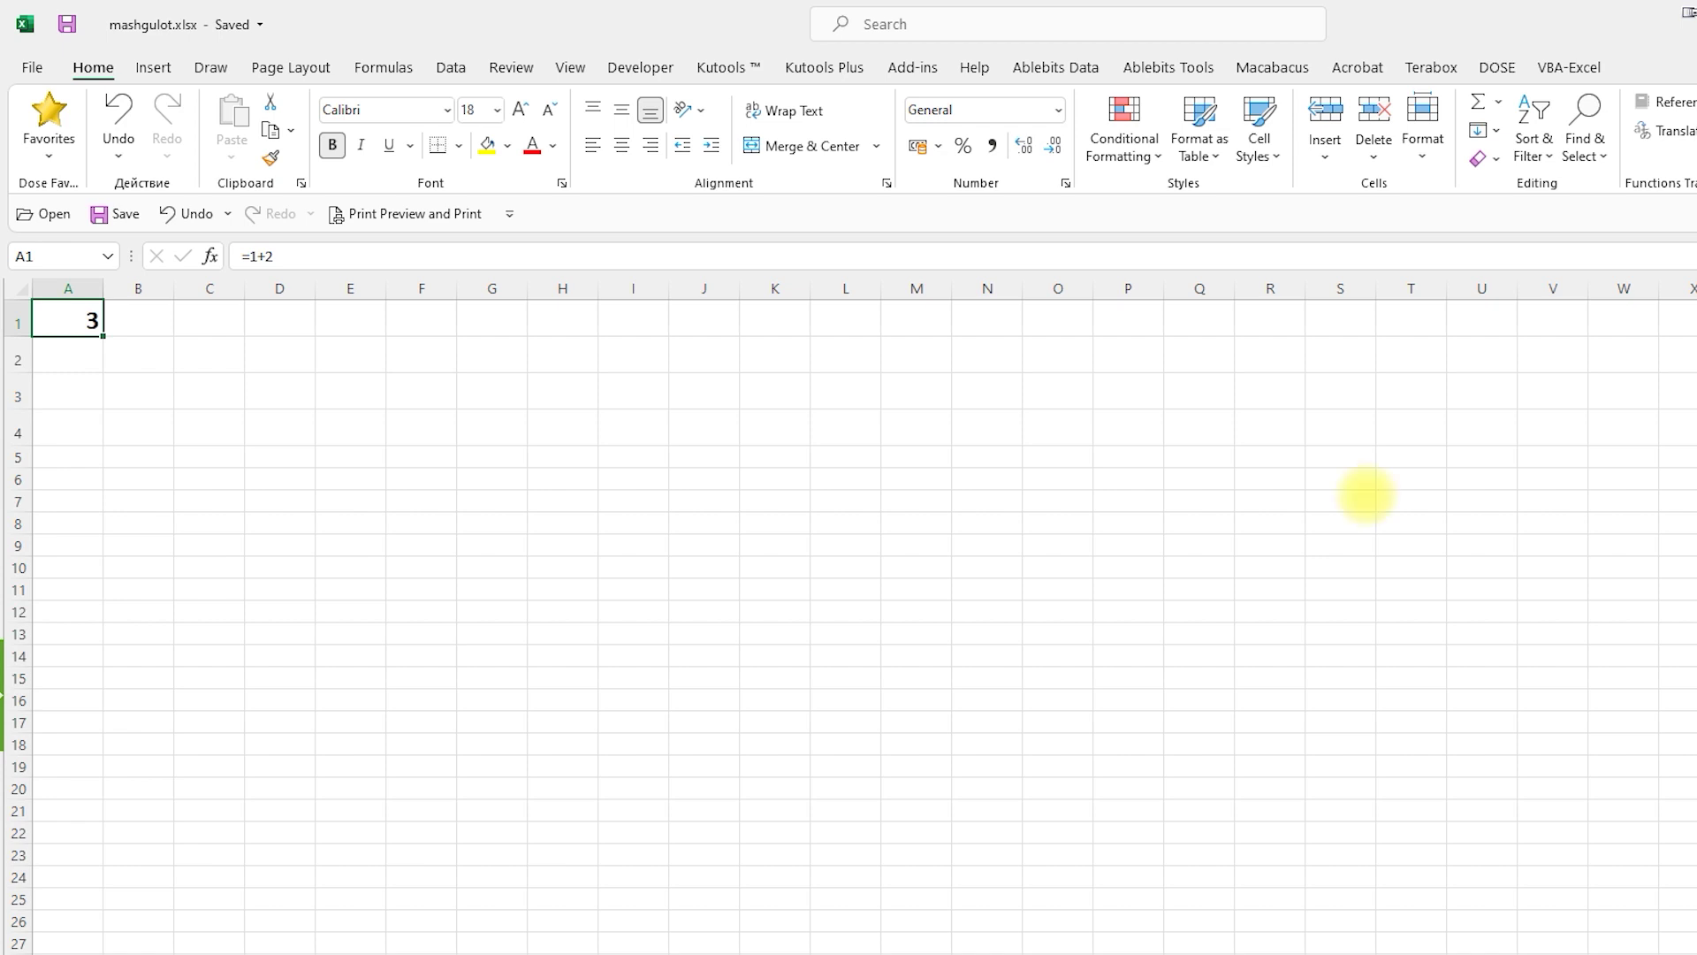
Step: Clear cell A1 and enter the addition formula =2+5 in it
{"action": "key", "text": "Delete"}
{"action": "key", "text": "Right"}
{"action": "key", "text": "Left"}
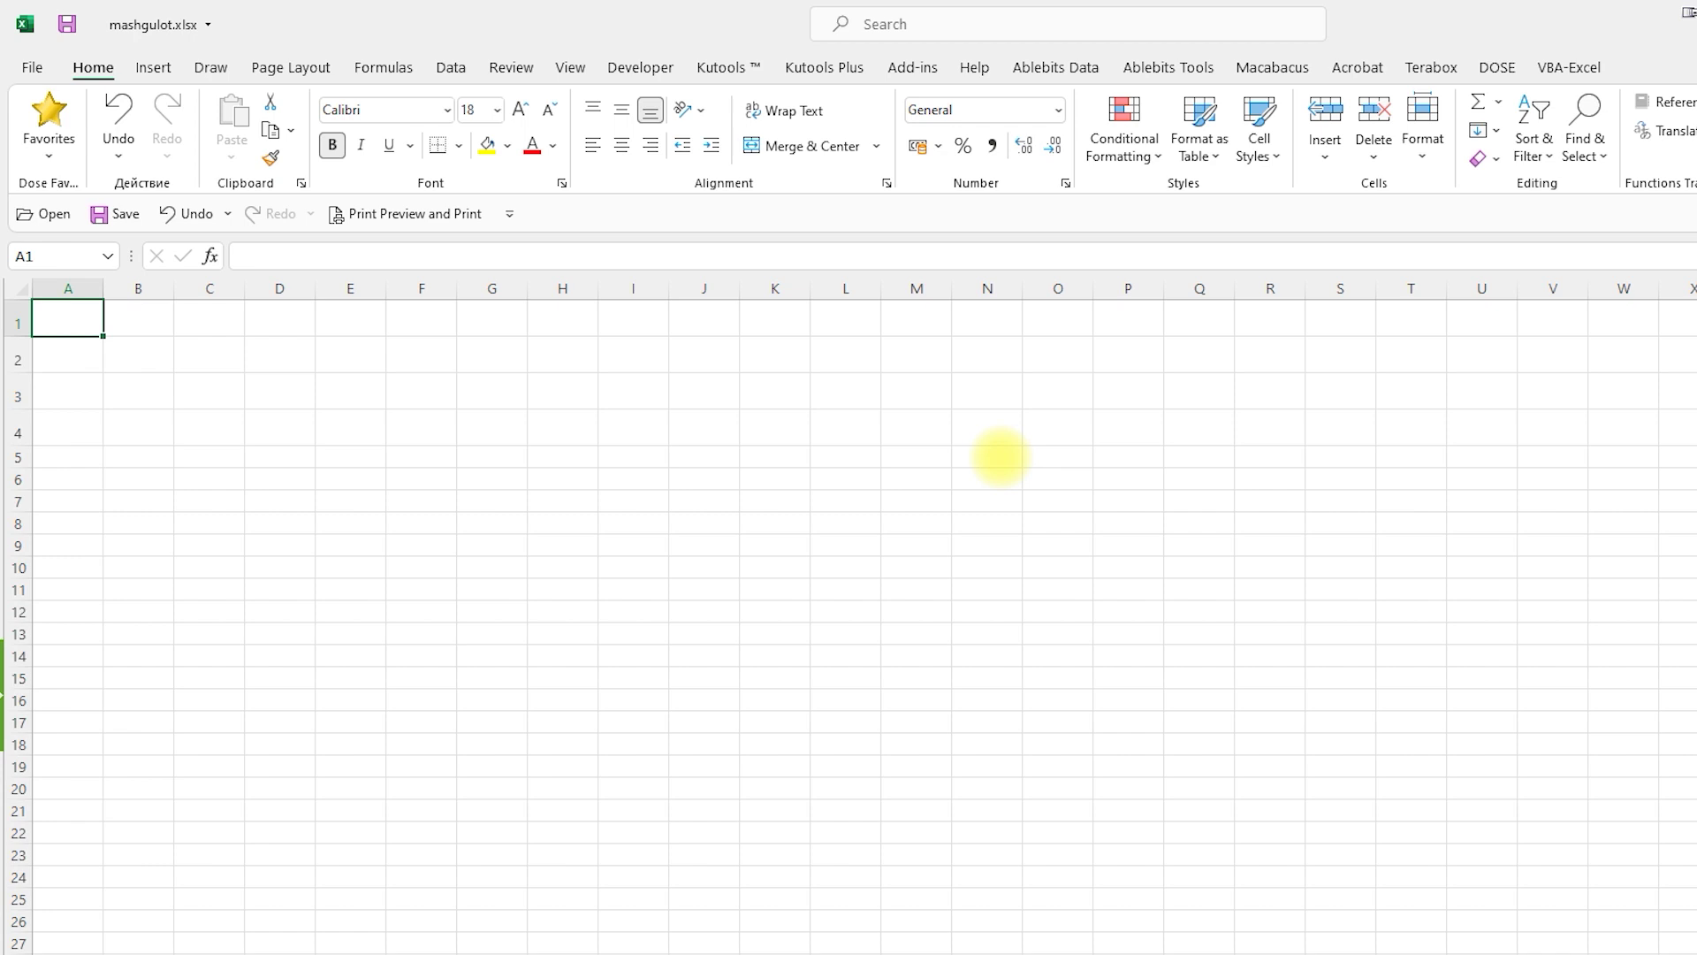
{"action": "type", "text": "=2+"}
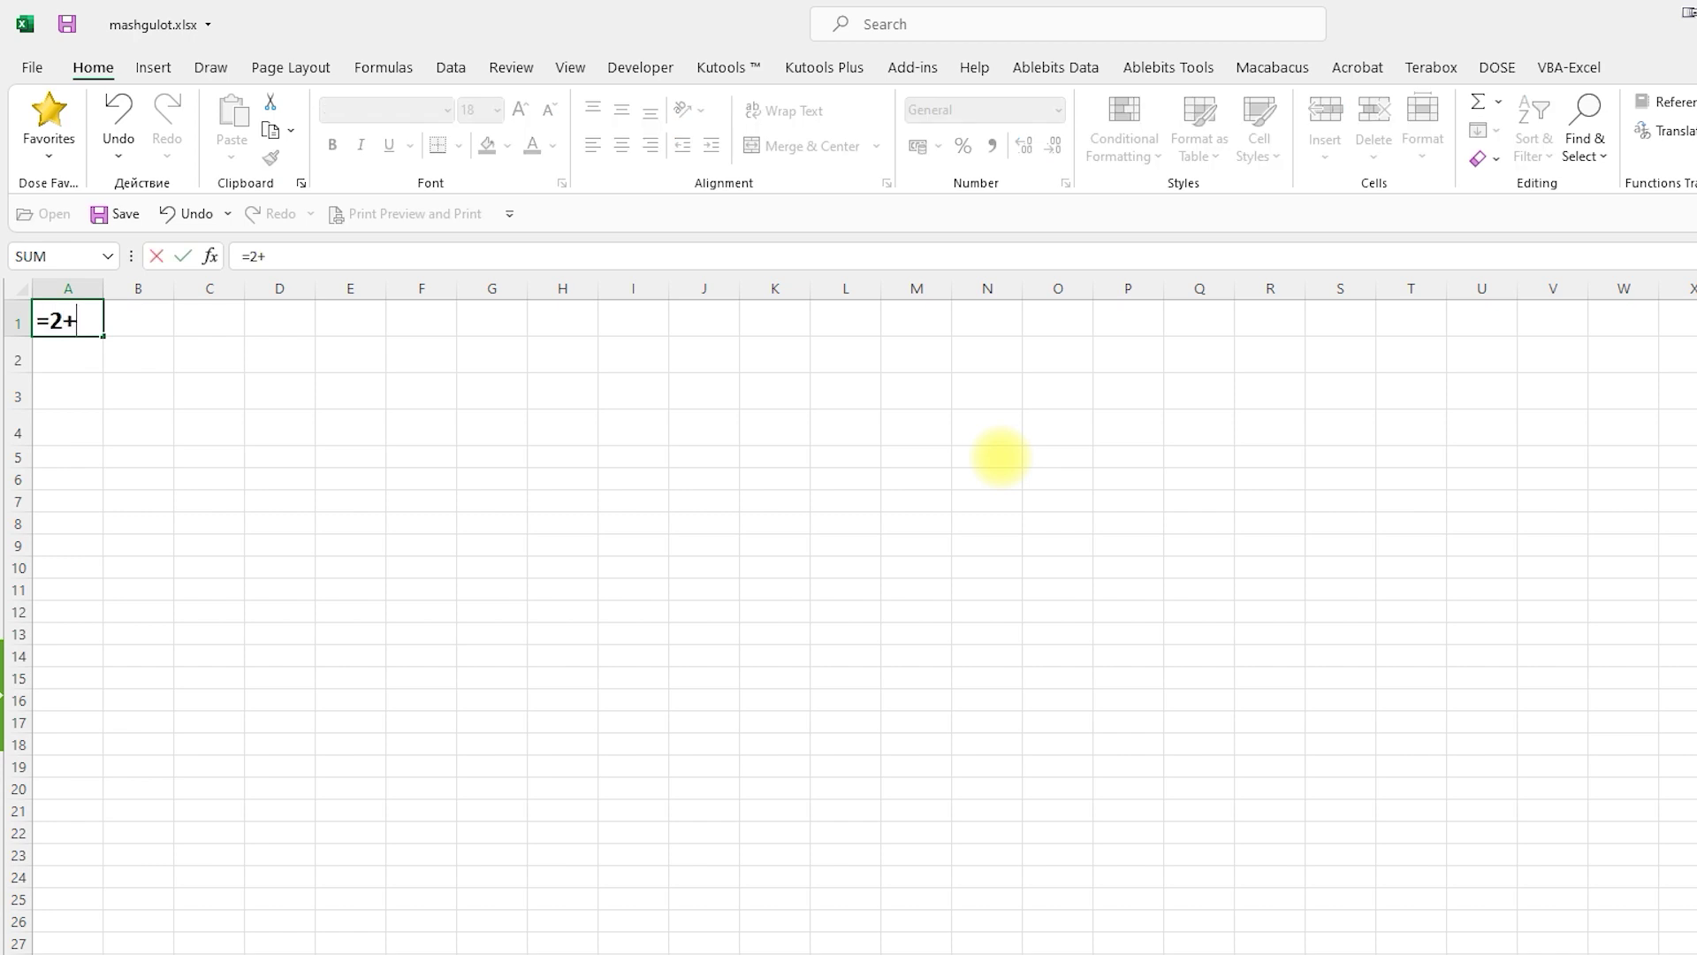
{"action": "type", "text": "5"}
{"action": "key", "text": "Tab"}
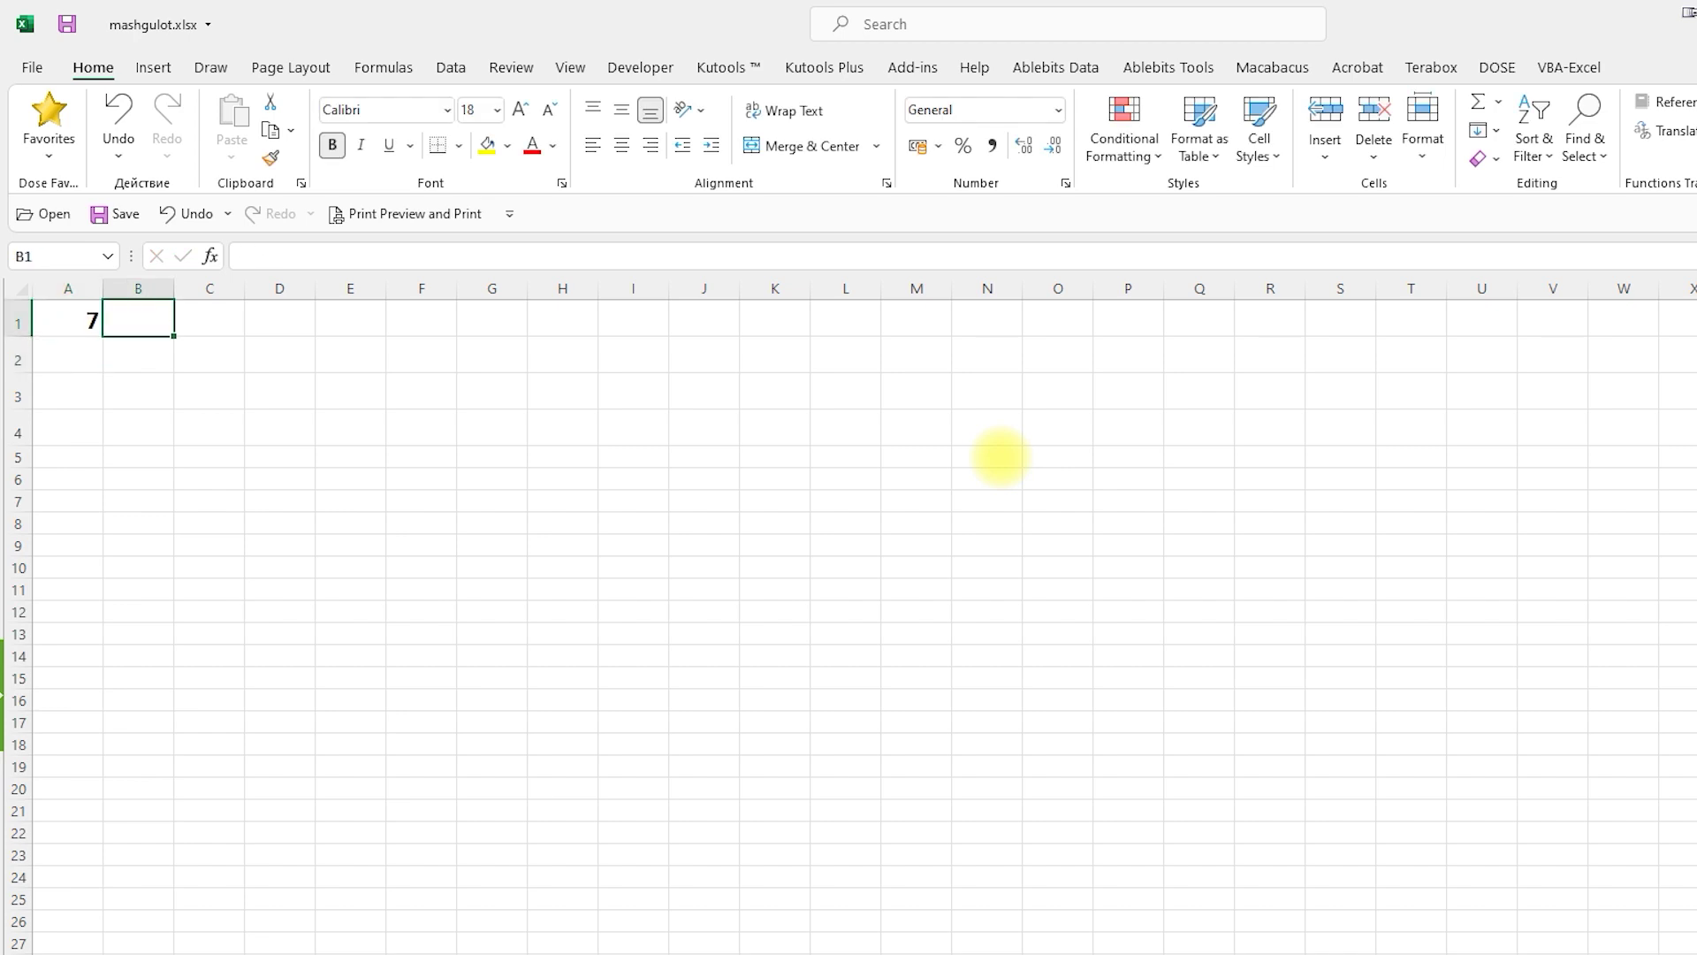
Step: Enter the multiplication formula =5*2 in cell B1
{"action": "type", "text": "=5*2"}
{"action": "key", "text": "Return"}
{"action": "key", "text": "Up"}
{"action": "key", "text": "Right"}
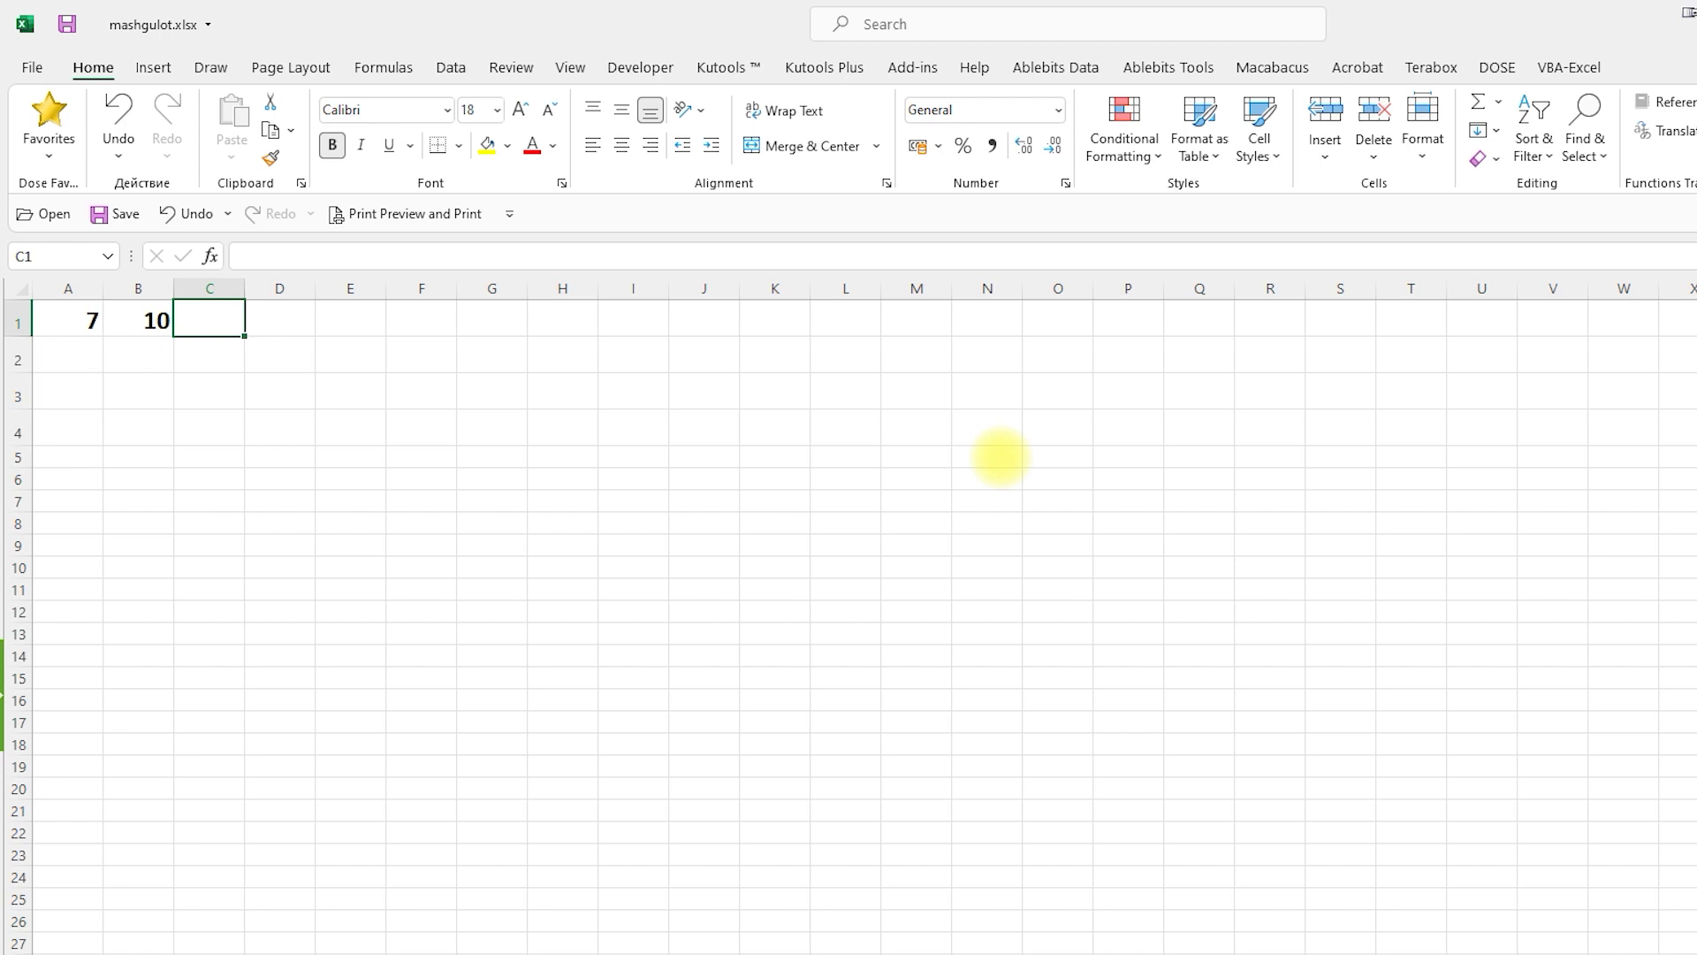
Step: Enter the formula =10/2 in cell C1 and =10*2 in cell D1
{"action": "type", "text": "=10/"}
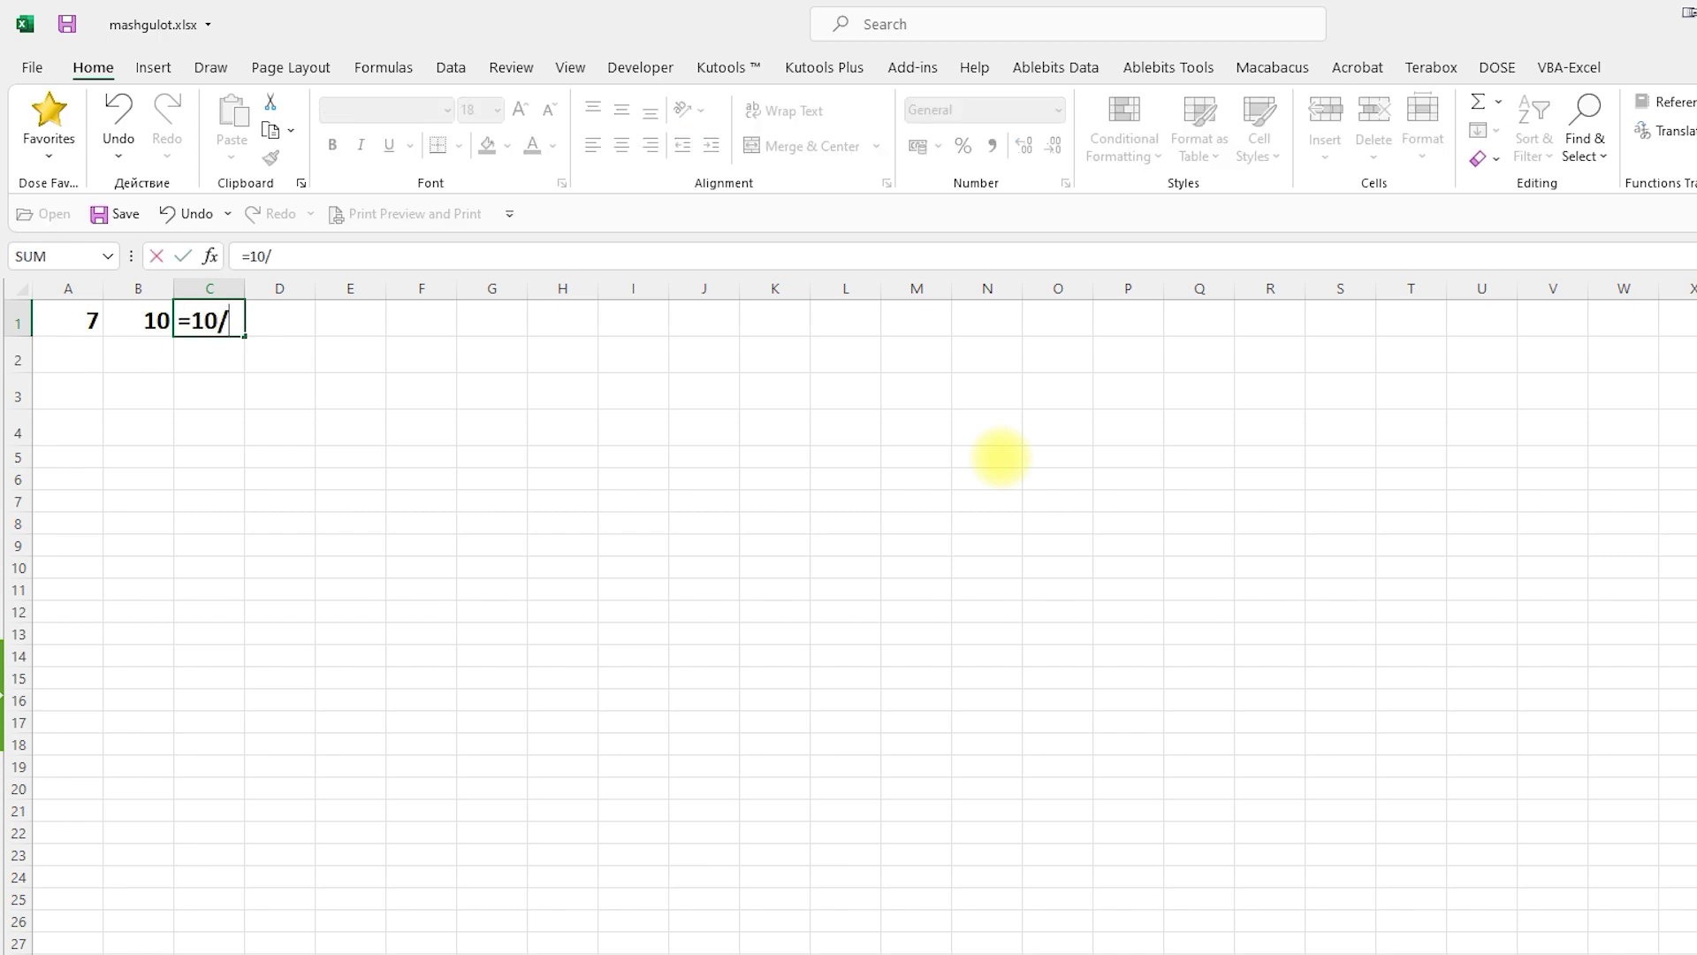
{"action": "type", "text": "2"}
{"action": "key", "text": "Return"}
{"action": "key", "text": "Up"}
{"action": "key", "text": "Right"}
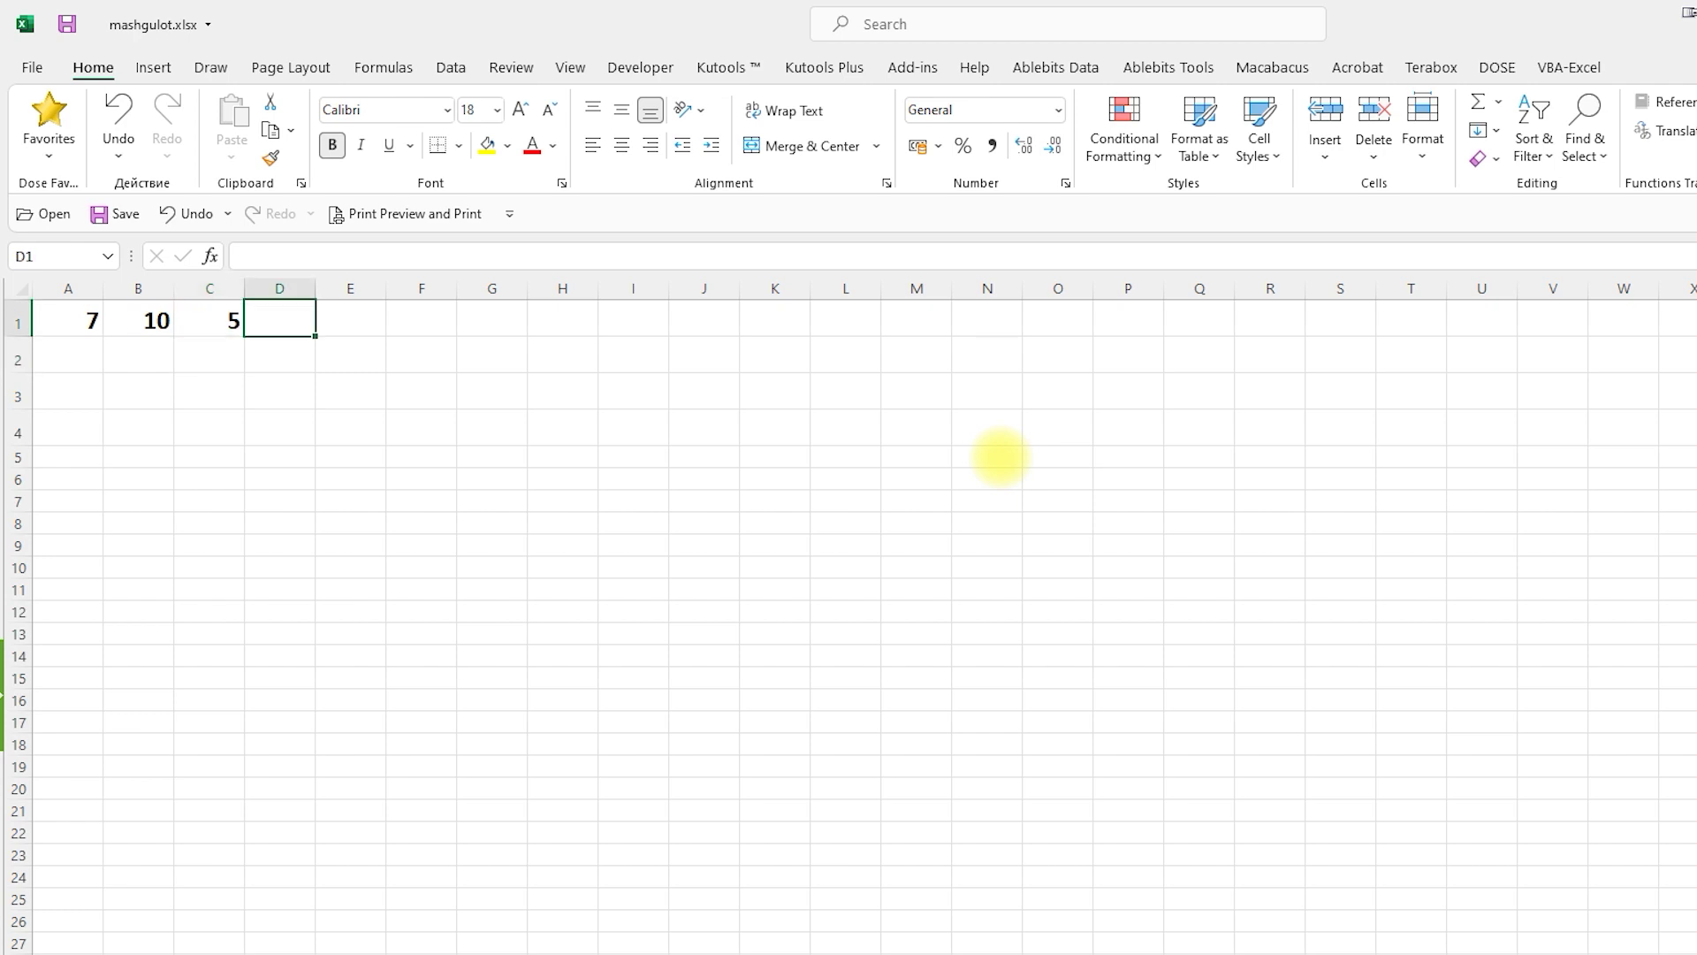
{"action": "type", "text": "=10*2"}
{"action": "key", "text": "Return"}
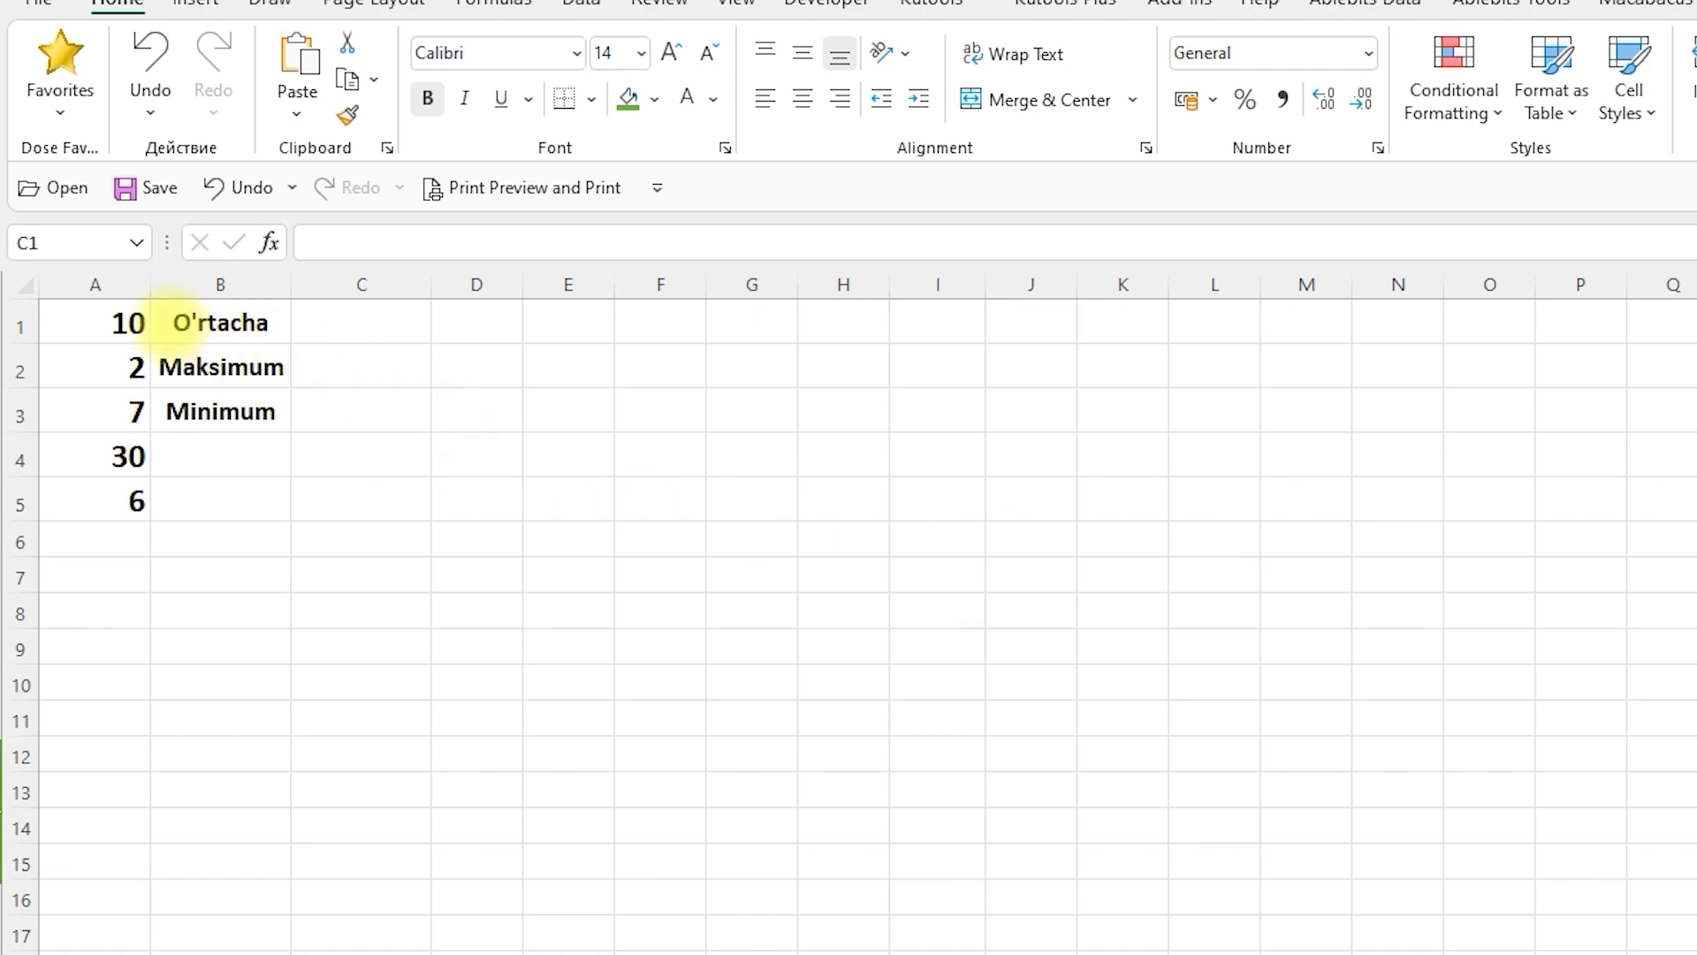
Step: Examine the numbers in A1:A5 and the O'rtacha, Maksimum and Minimum labels in B1:B3
{"action": "left_click", "coordinate": [119, 323]}
{"action": "left_click", "coordinate": [111, 366]}
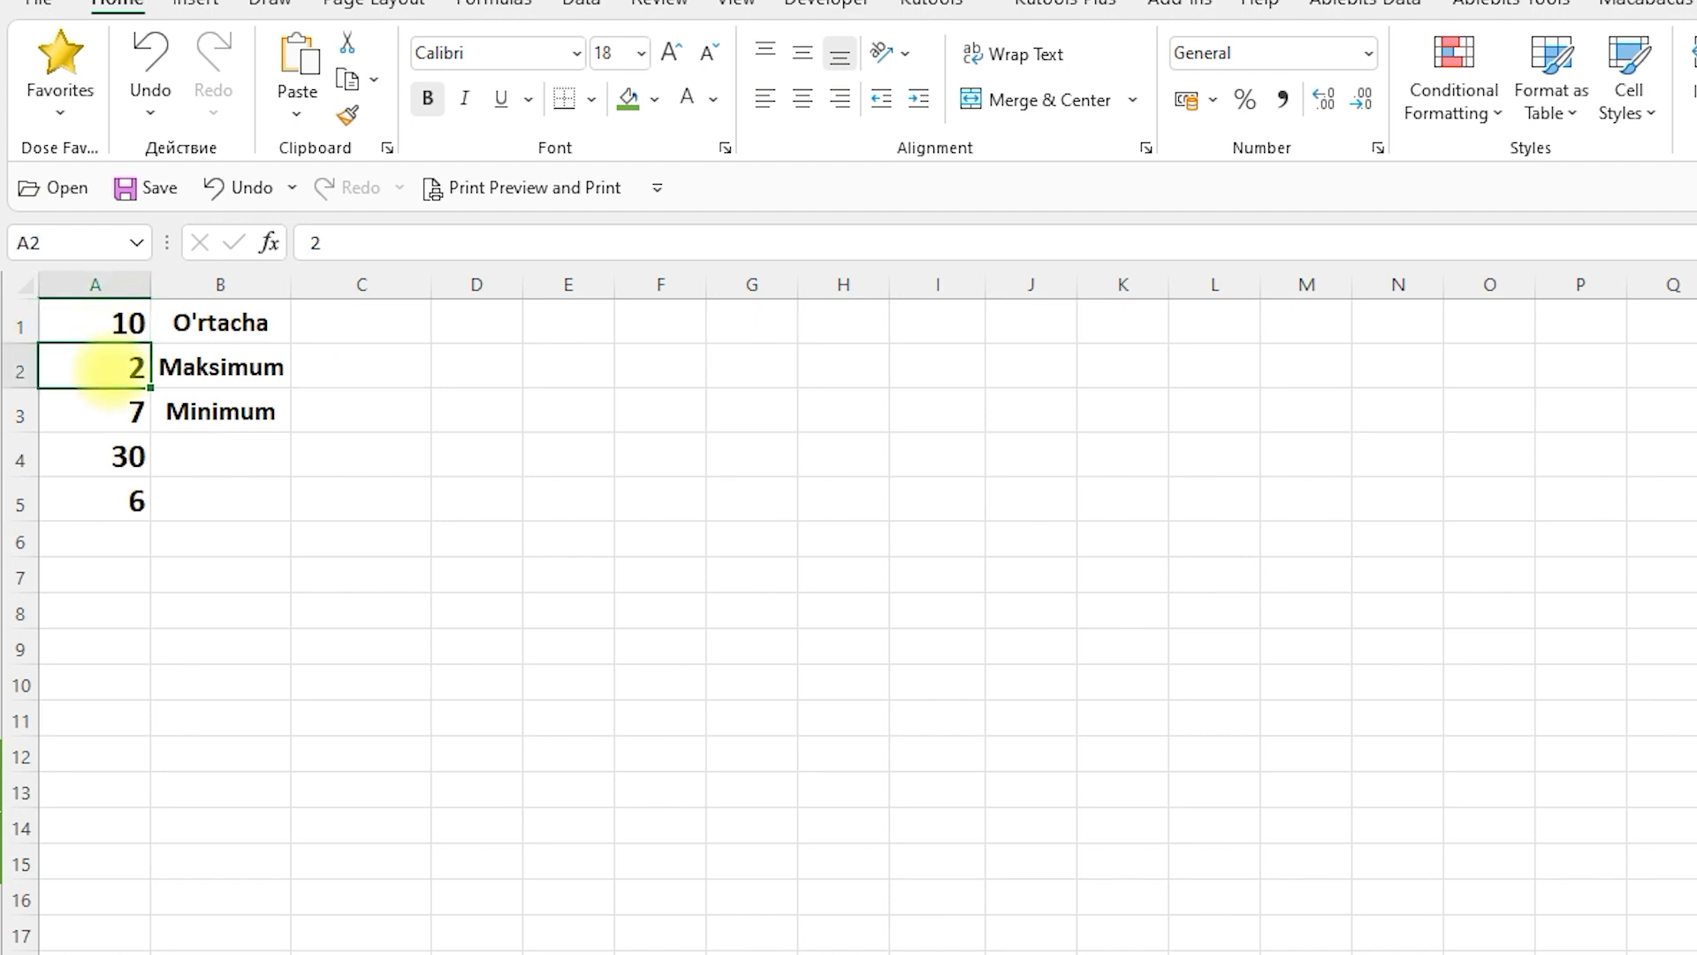
{"action": "left_click", "coordinate": [97, 423]}
{"action": "left_click", "coordinate": [111, 454]}
{"action": "left_click", "coordinate": [103, 498]}
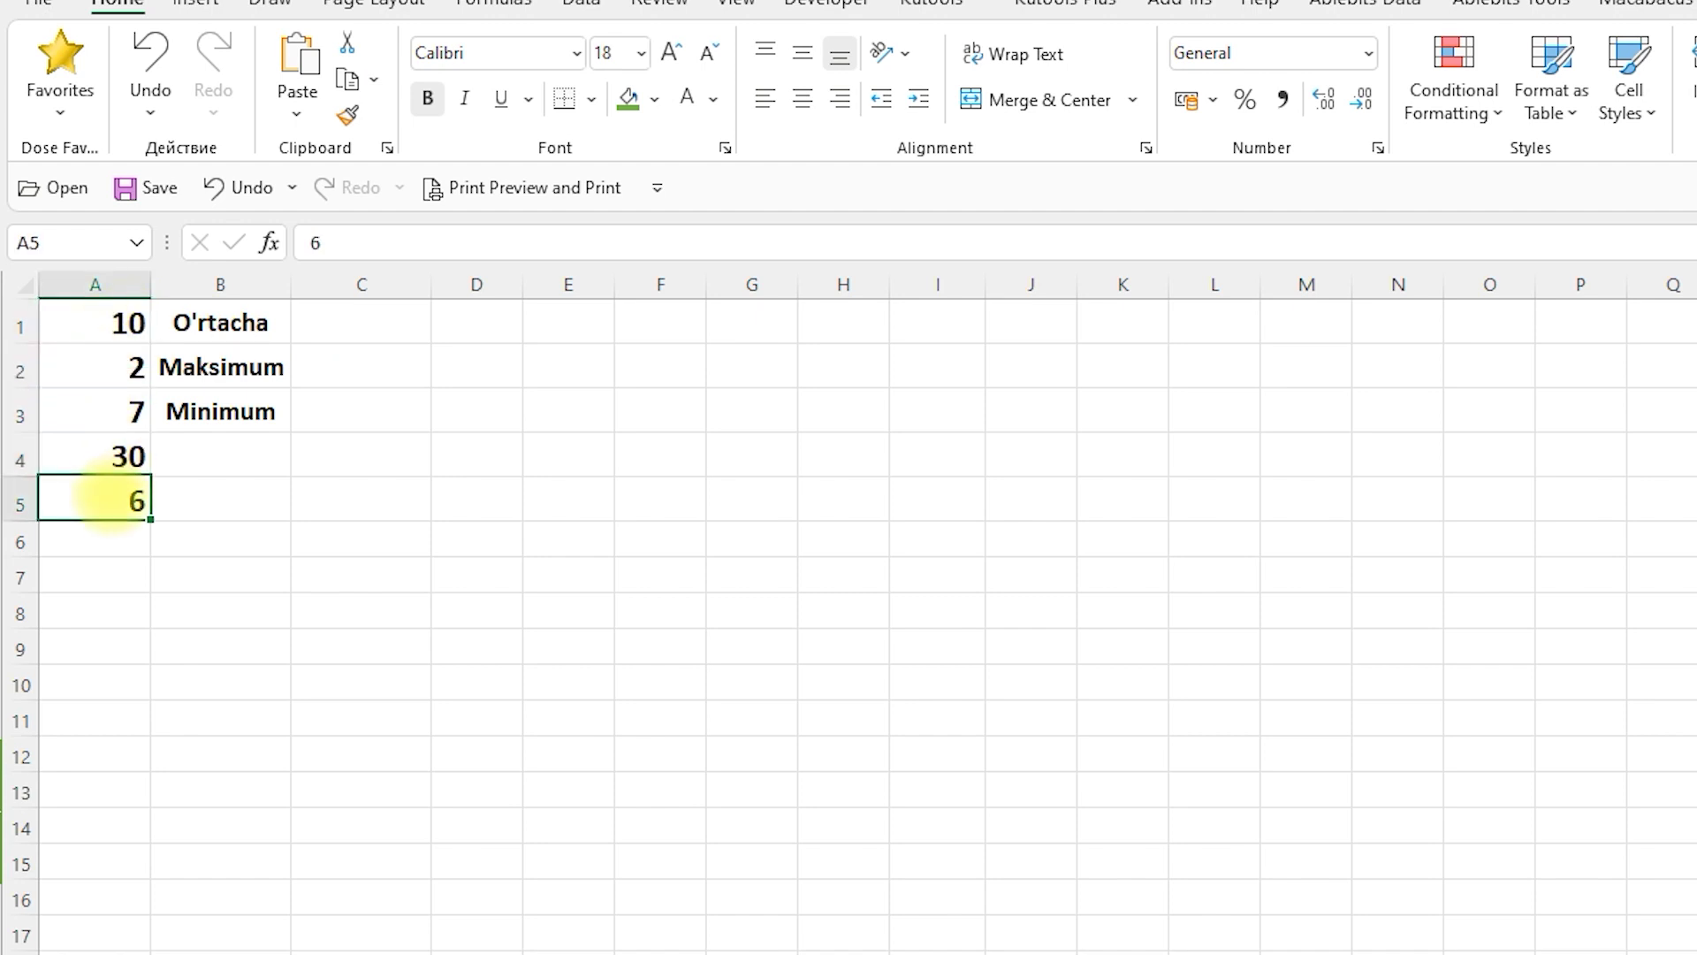
{"action": "left_click_drag", "start_coordinate": [104, 323], "coordinate": [97, 509]}
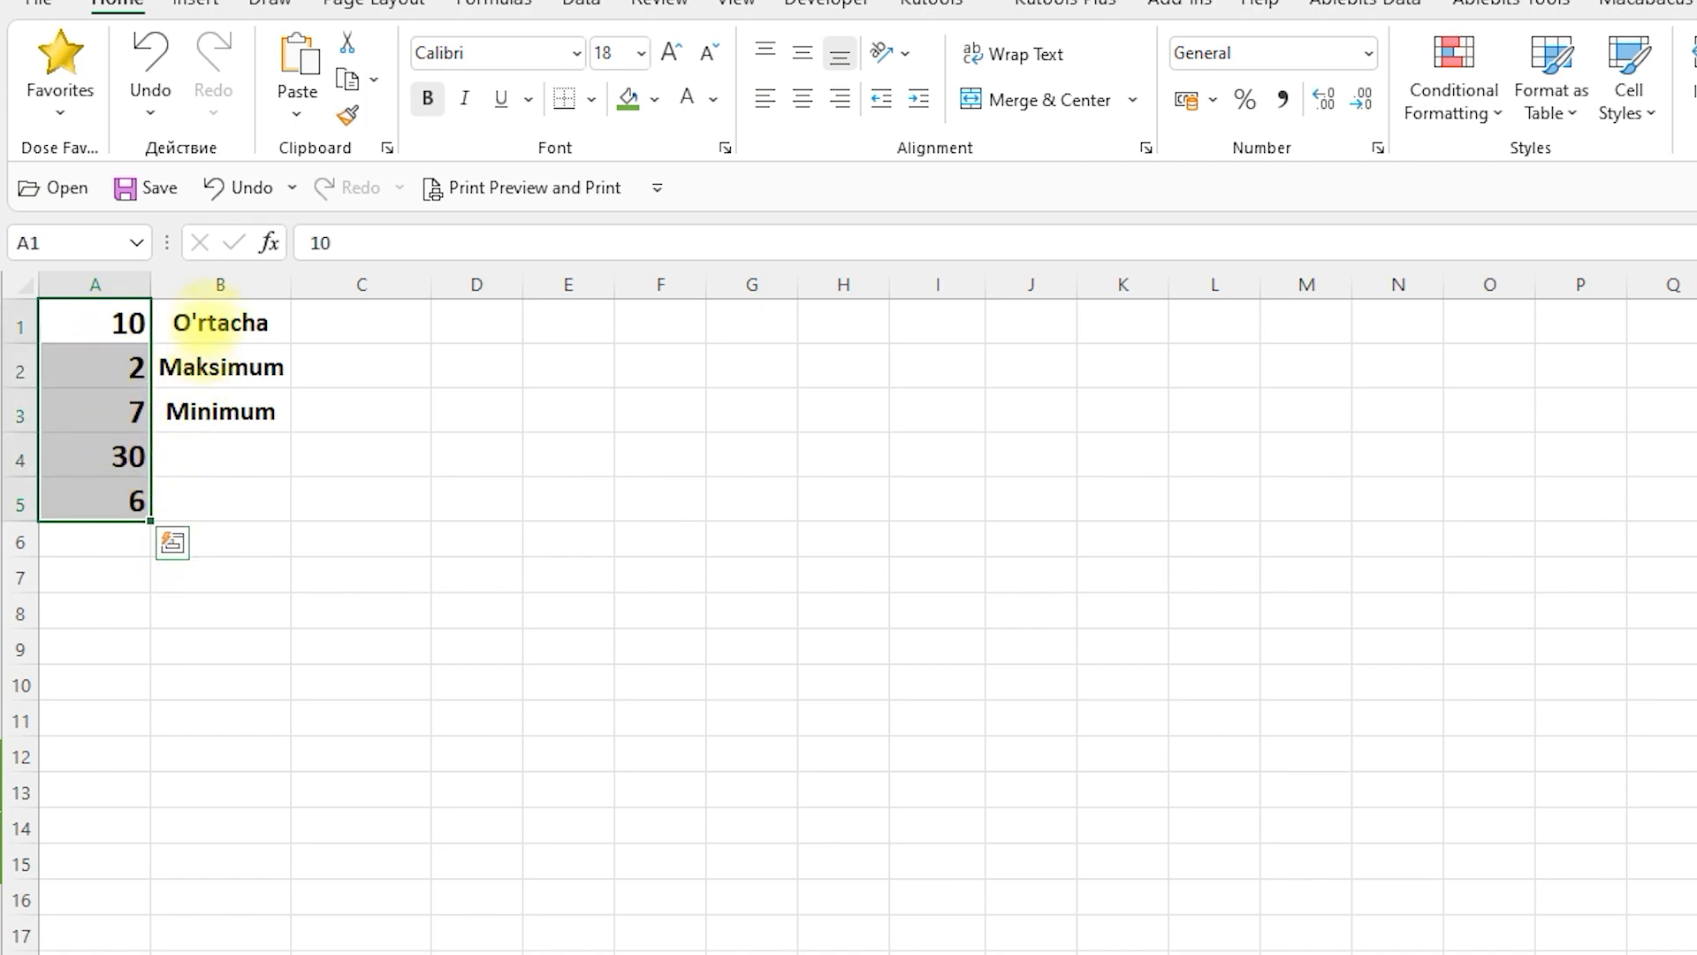
{"action": "left_click", "coordinate": [212, 327]}
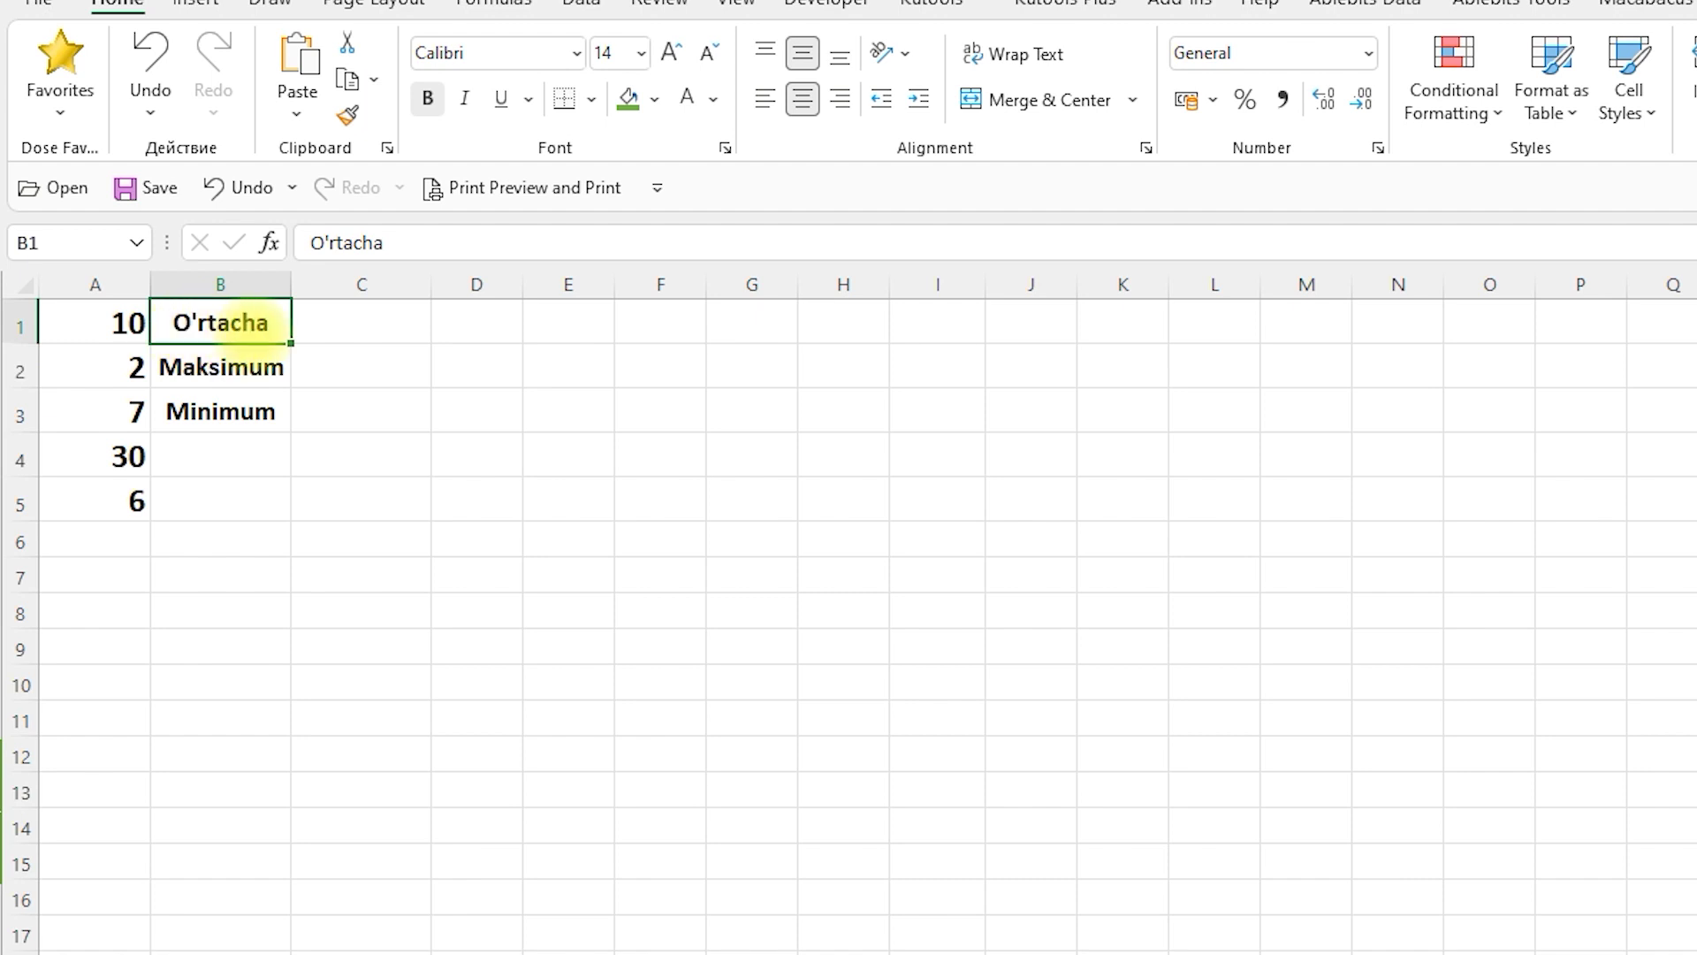
{"action": "left_click", "coordinate": [217, 368]}
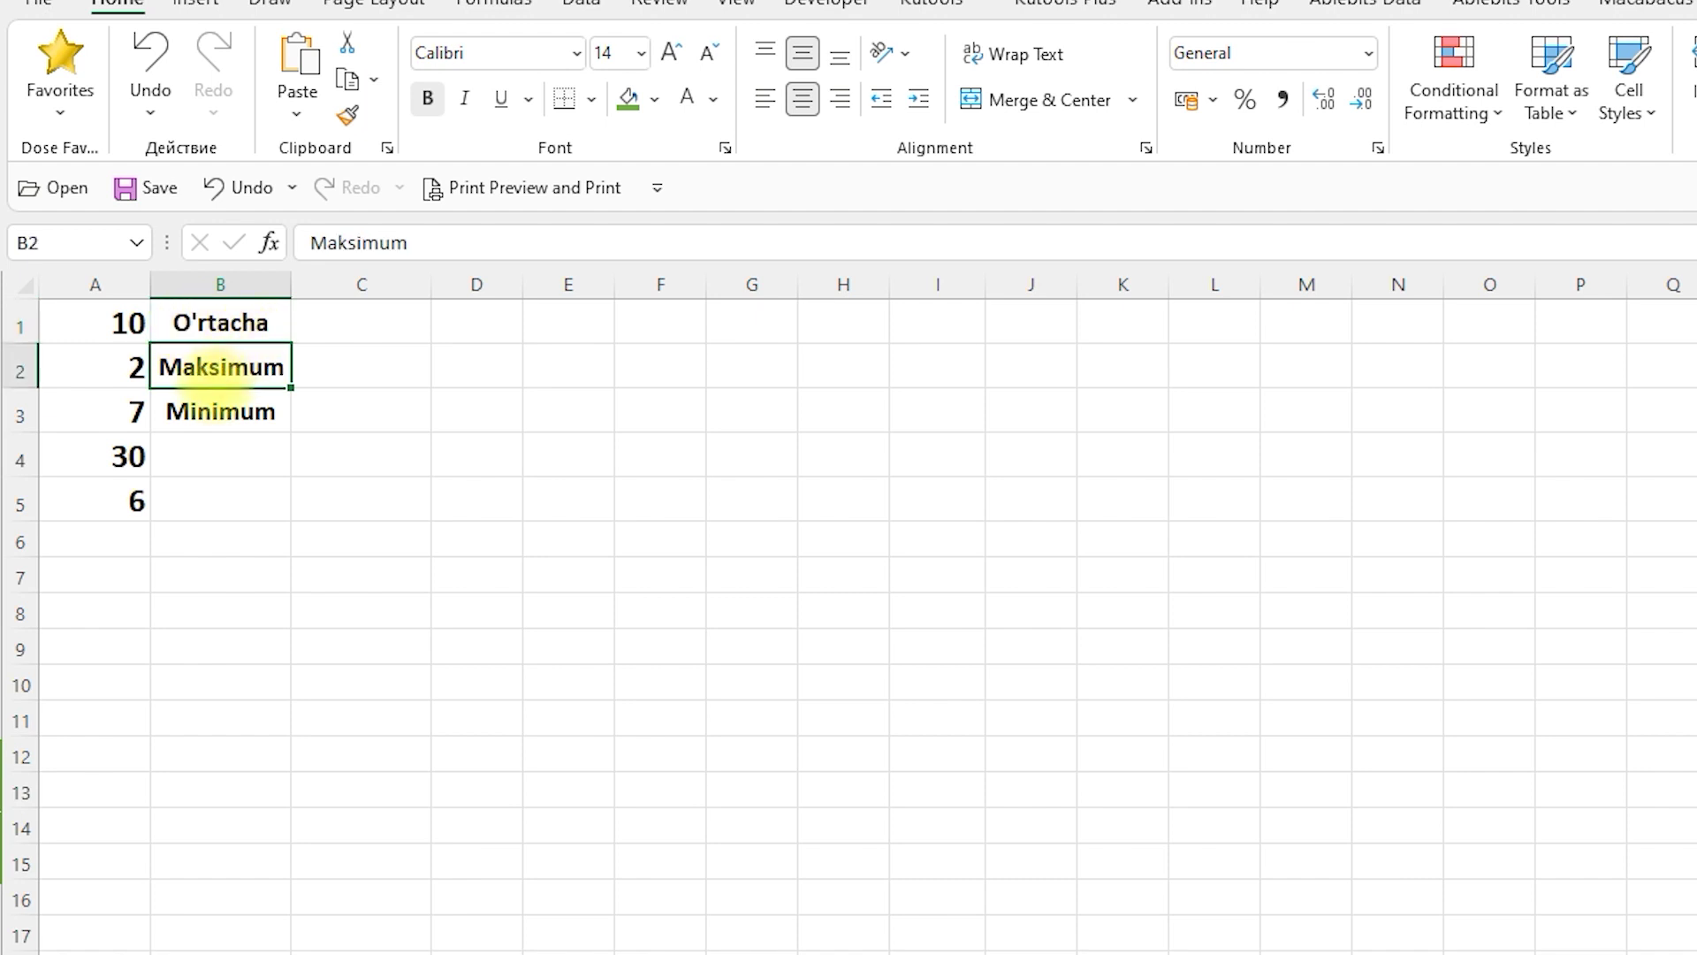
{"action": "left_click", "coordinate": [209, 421]}
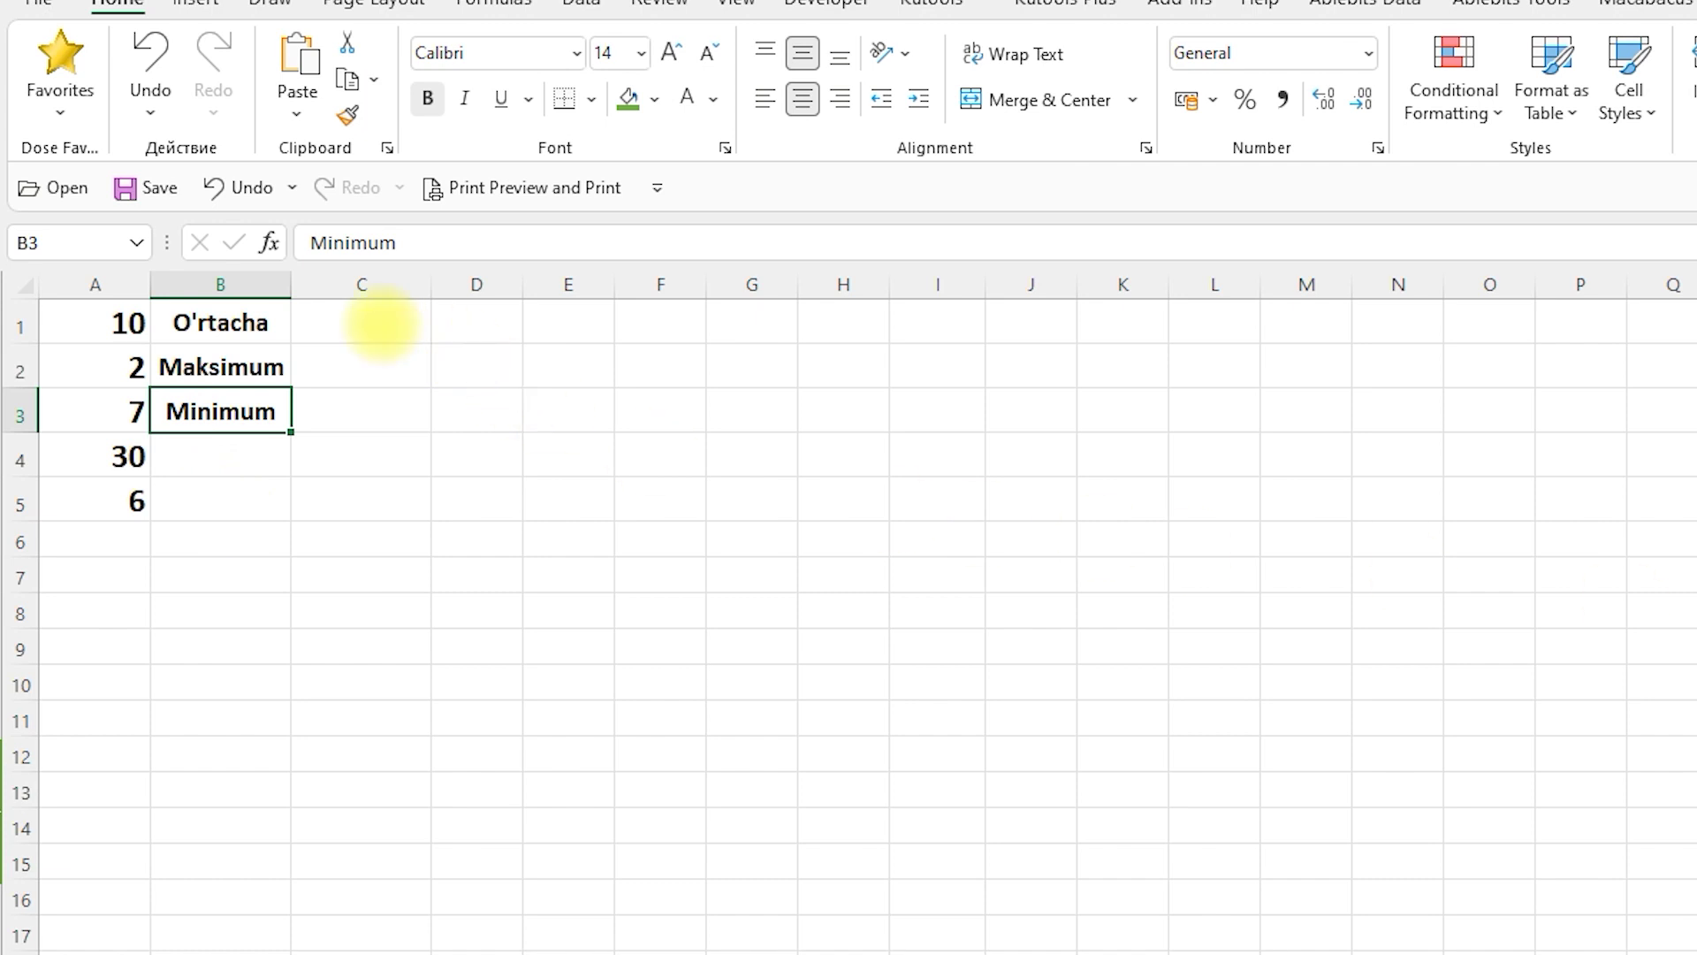
Step: Enter =AVERAGE(A1:A5) in cell C1 beside the O'rtacha label, check it against the source range, and select C2
{"action": "left_click", "coordinate": [380, 324]}
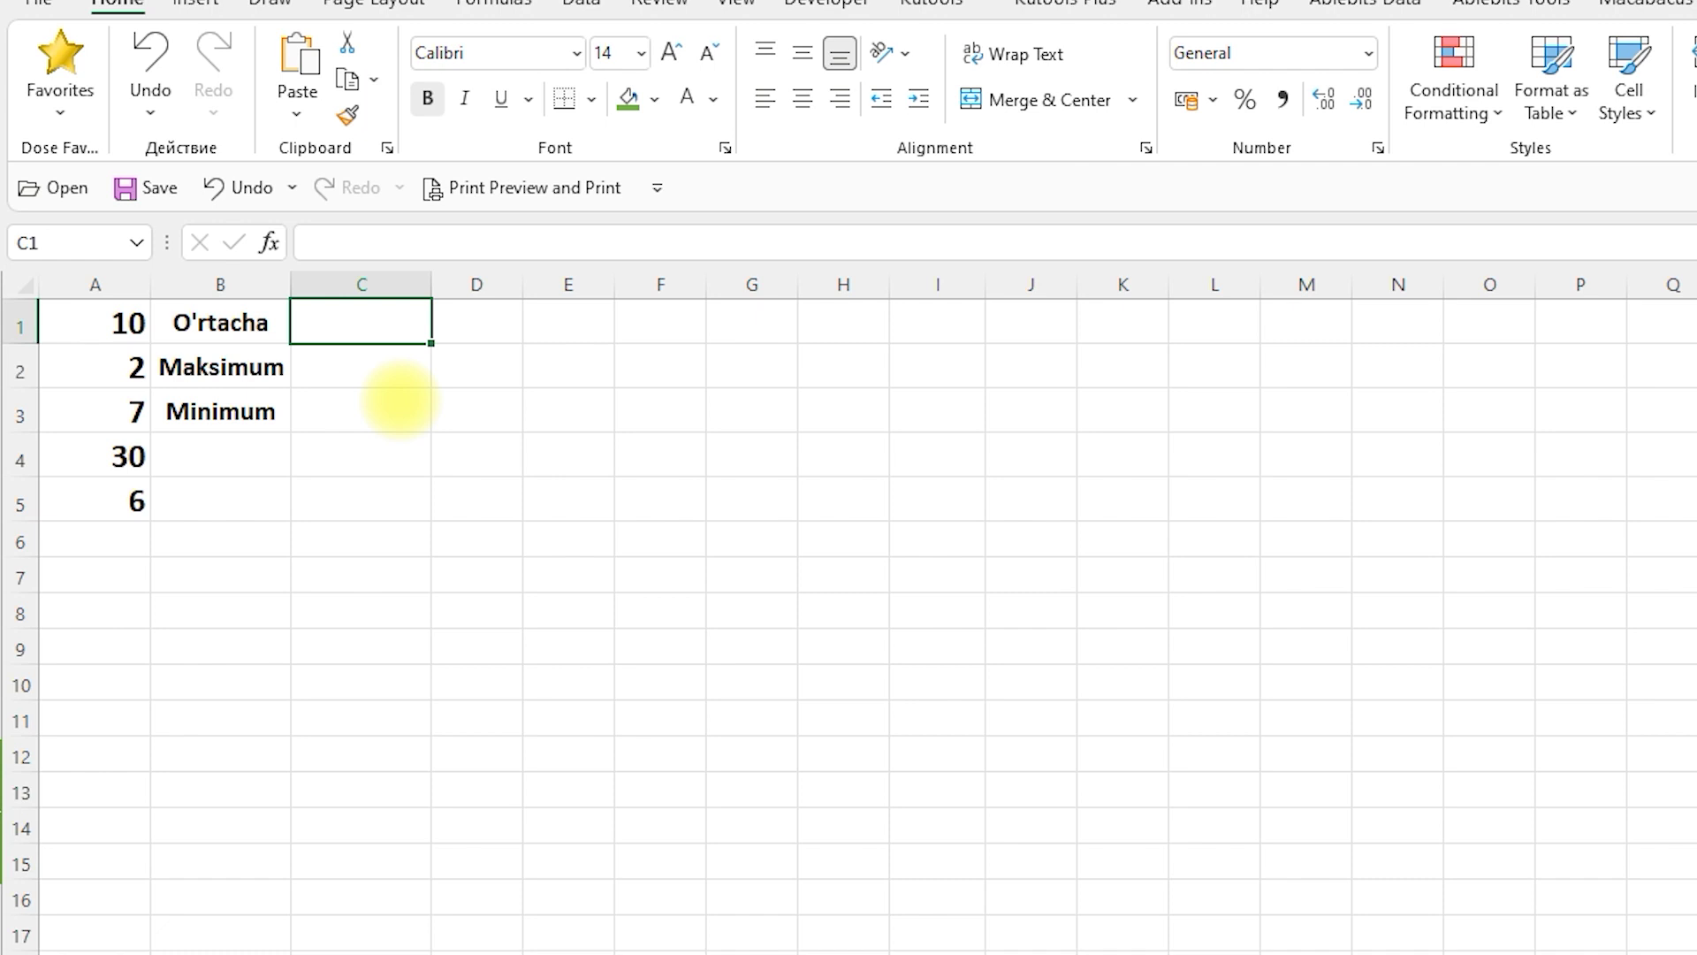
{"action": "type", "text": "=AV"}
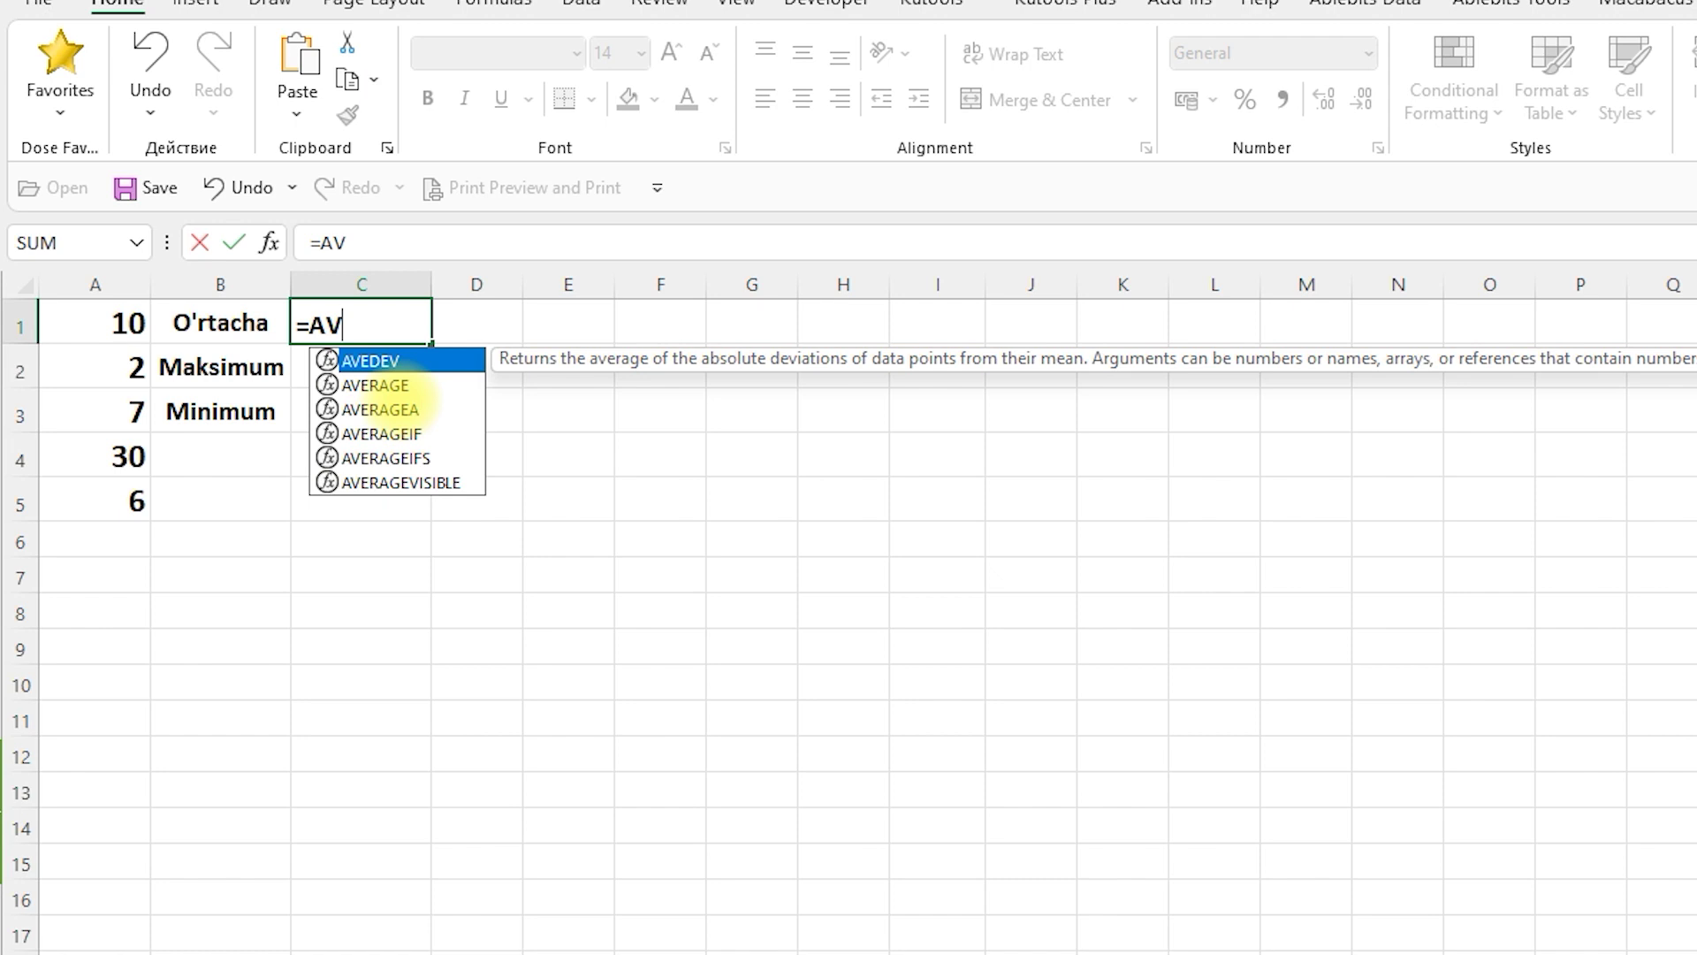
{"action": "type", "text": "ERAGE"}
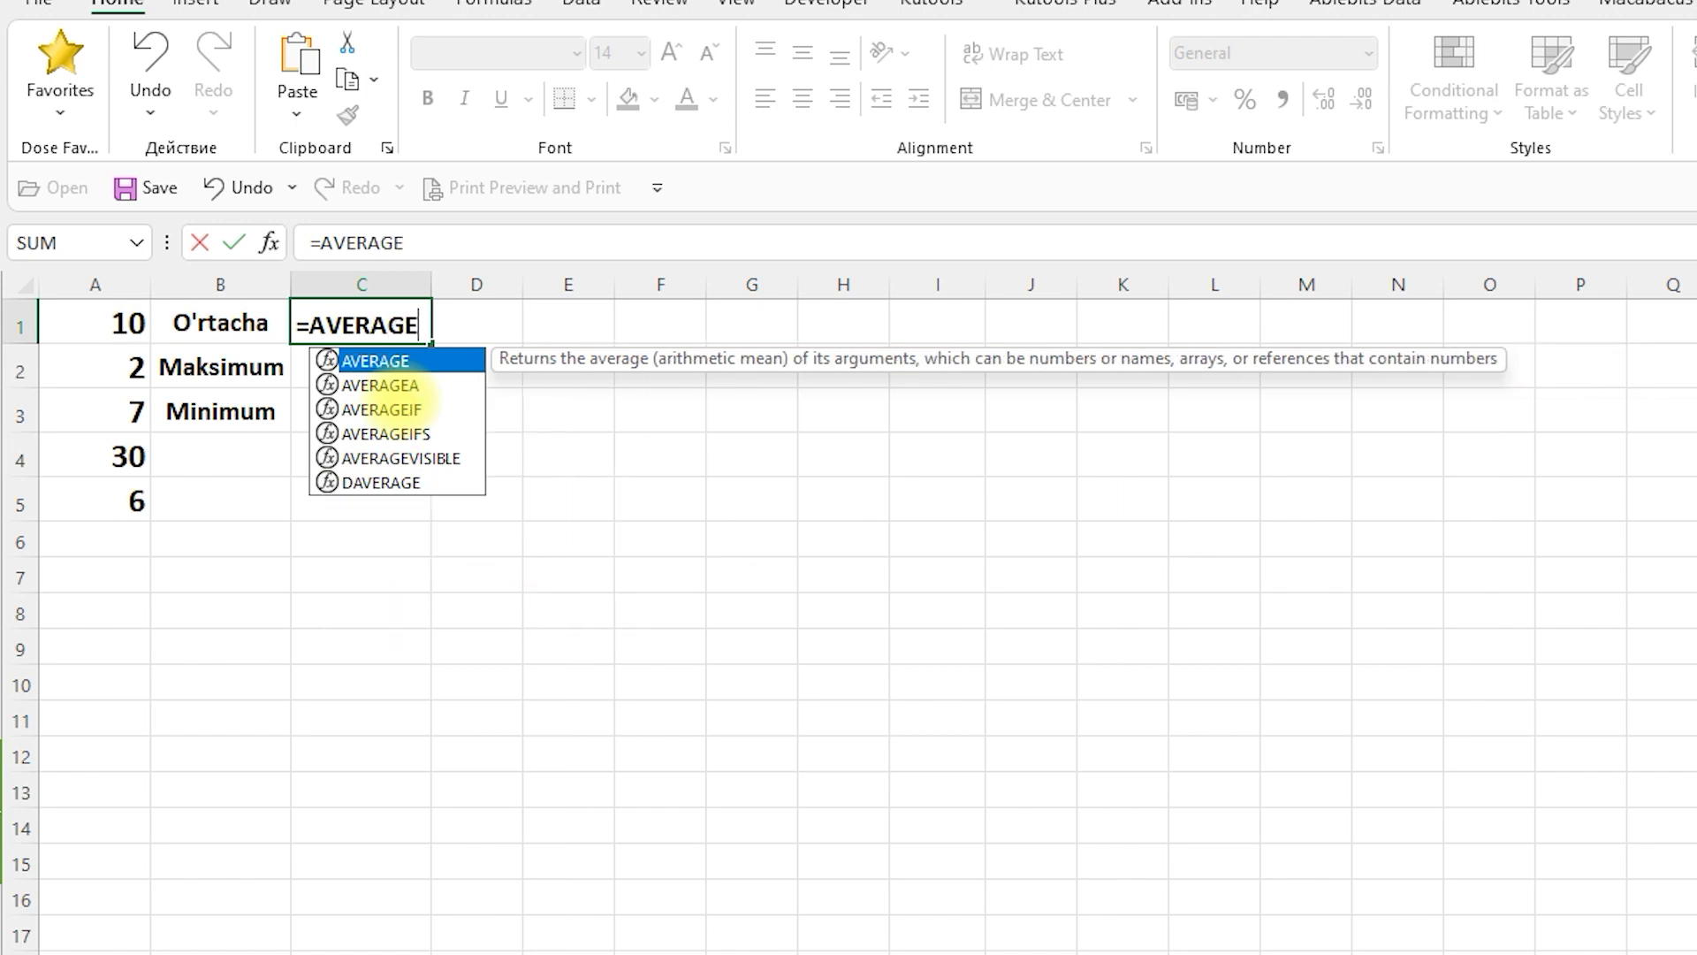
{"action": "type", "text": "(A1"}
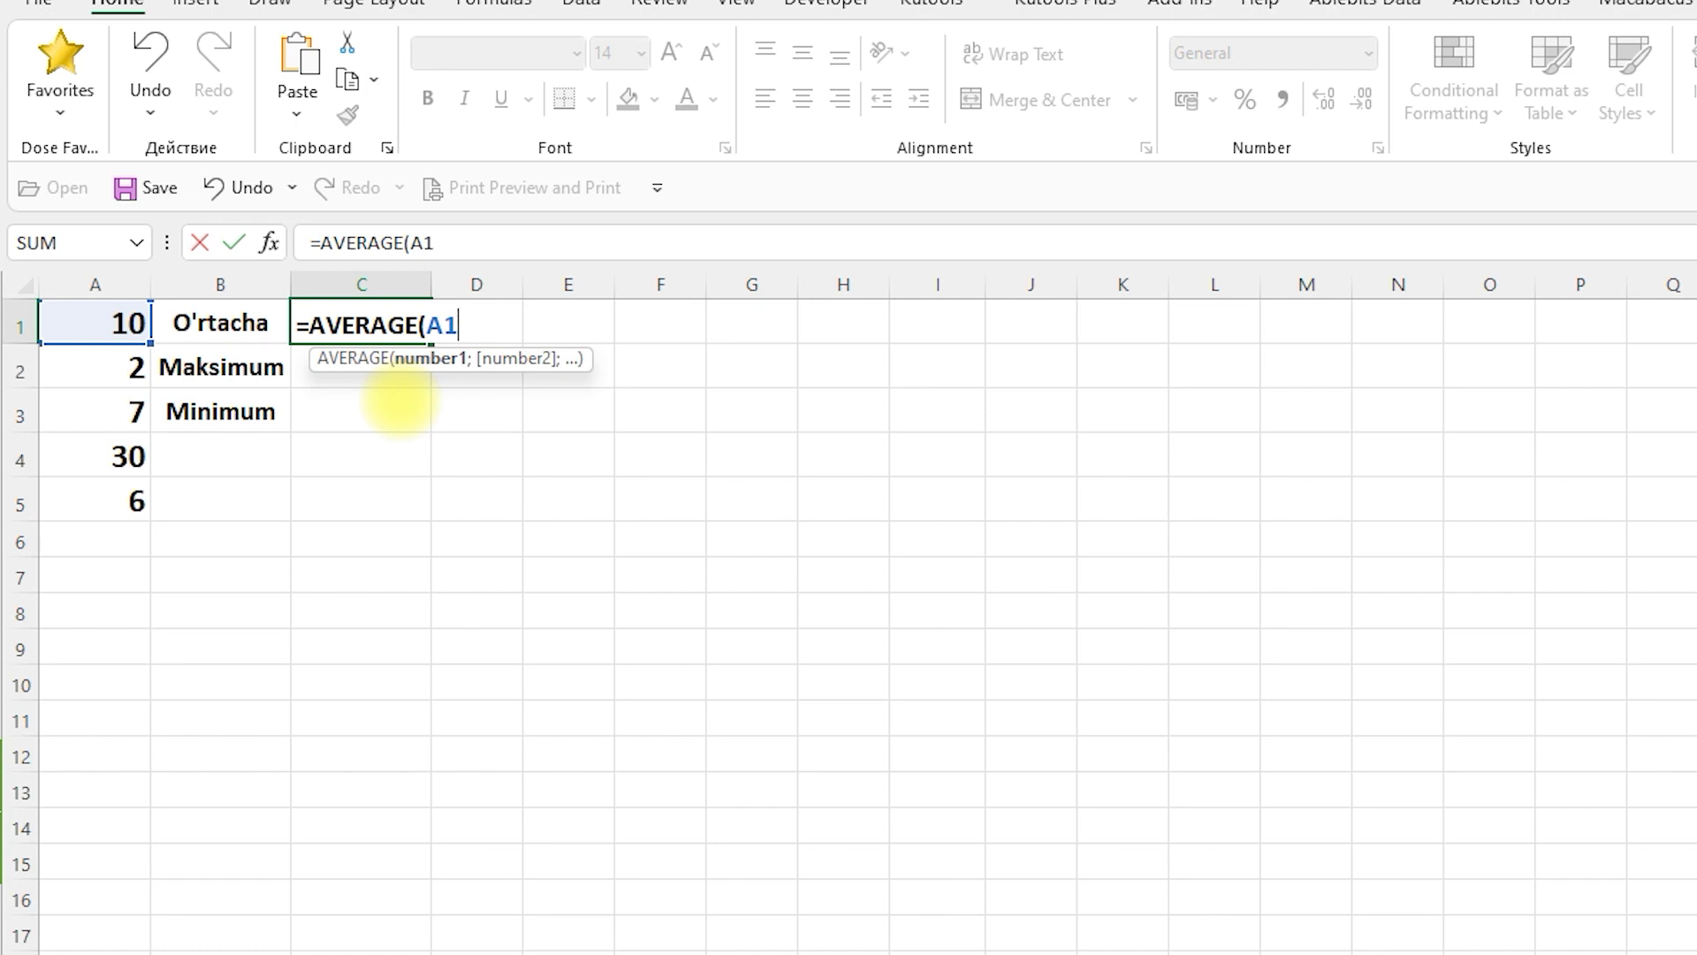
{"action": "type", "text": ":A"}
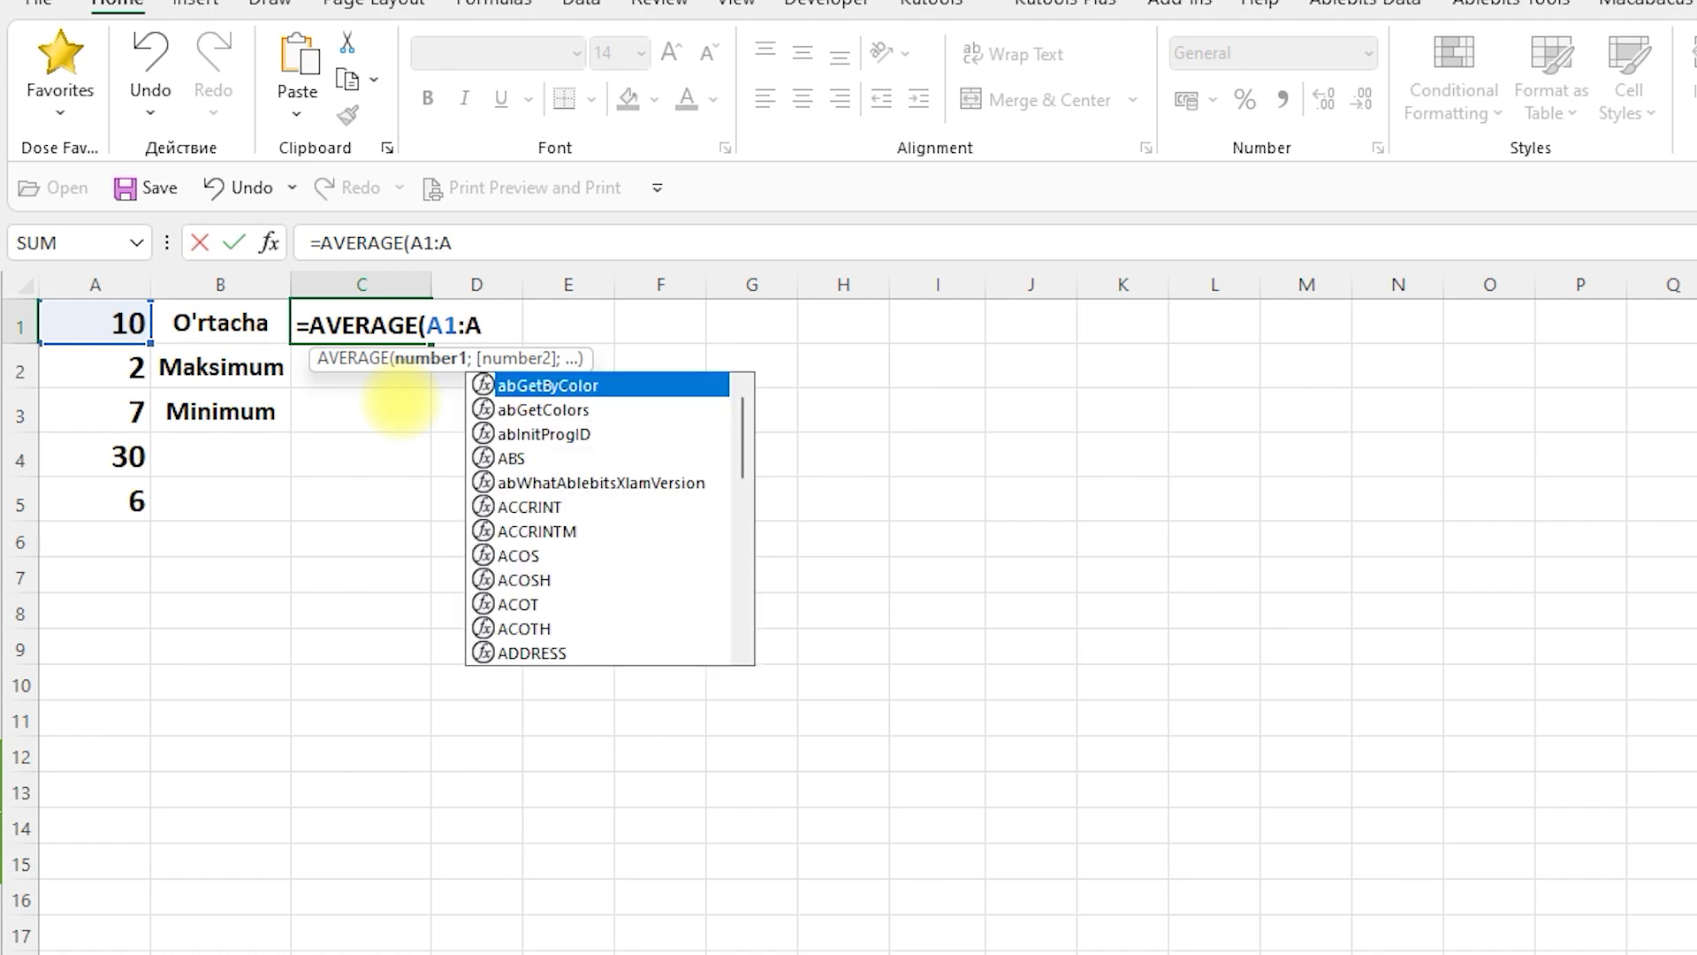
{"action": "type", "text": "5"}
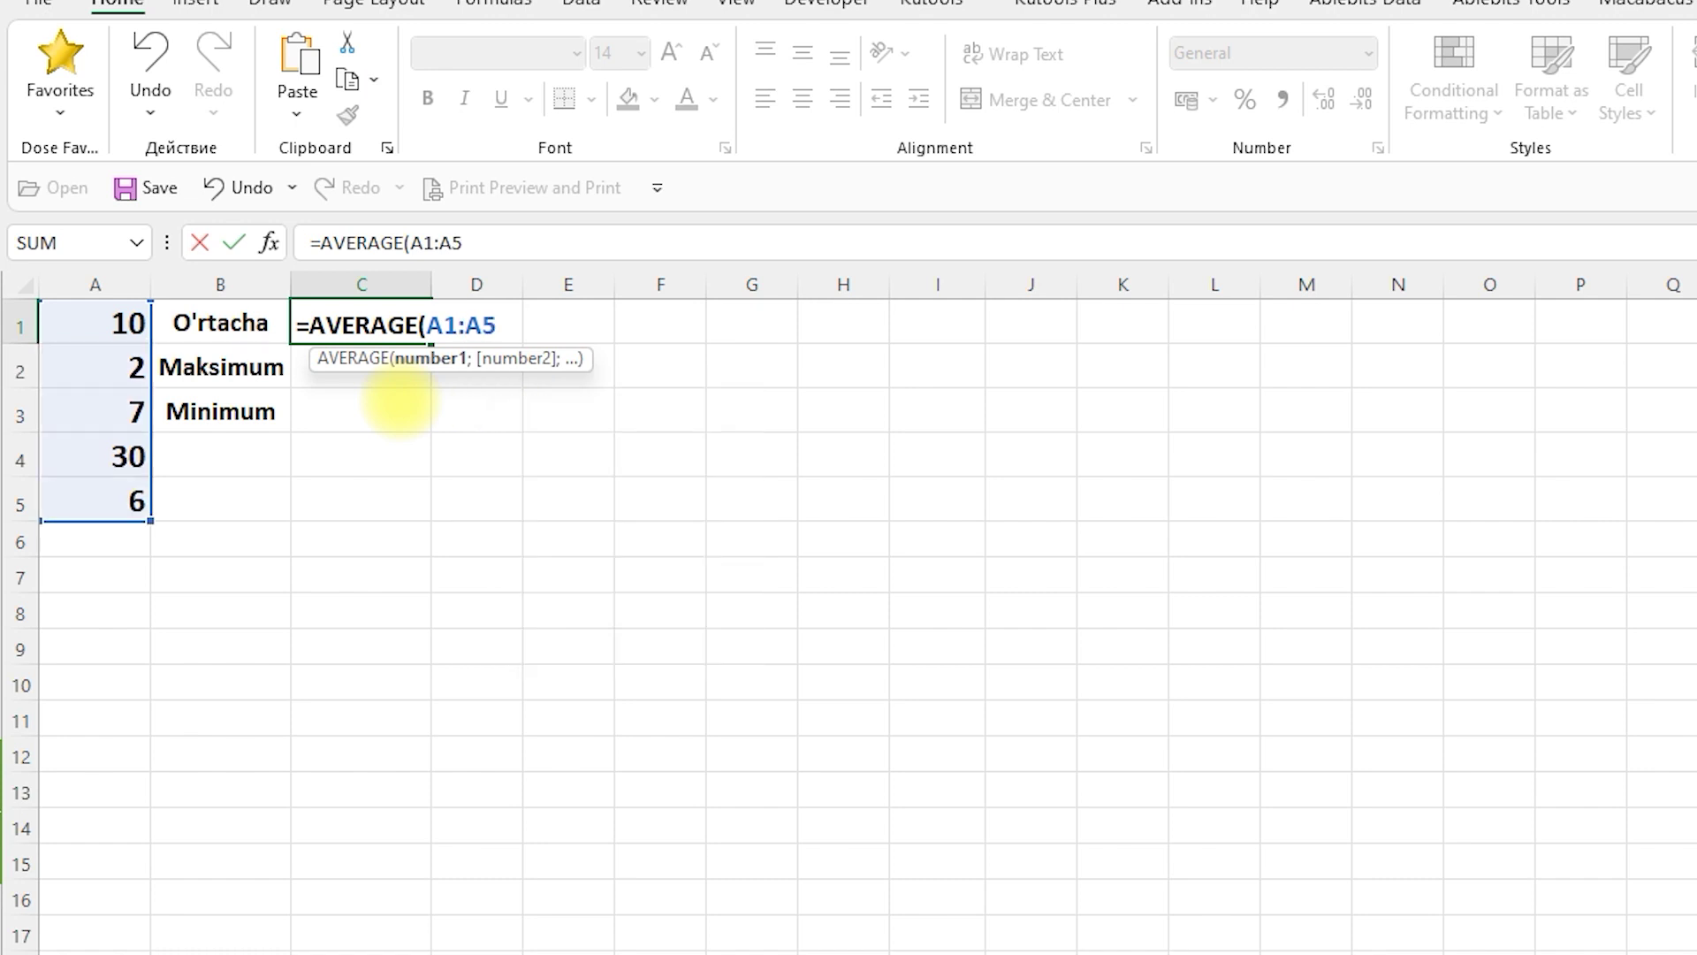
{"action": "type", "text": ")"}
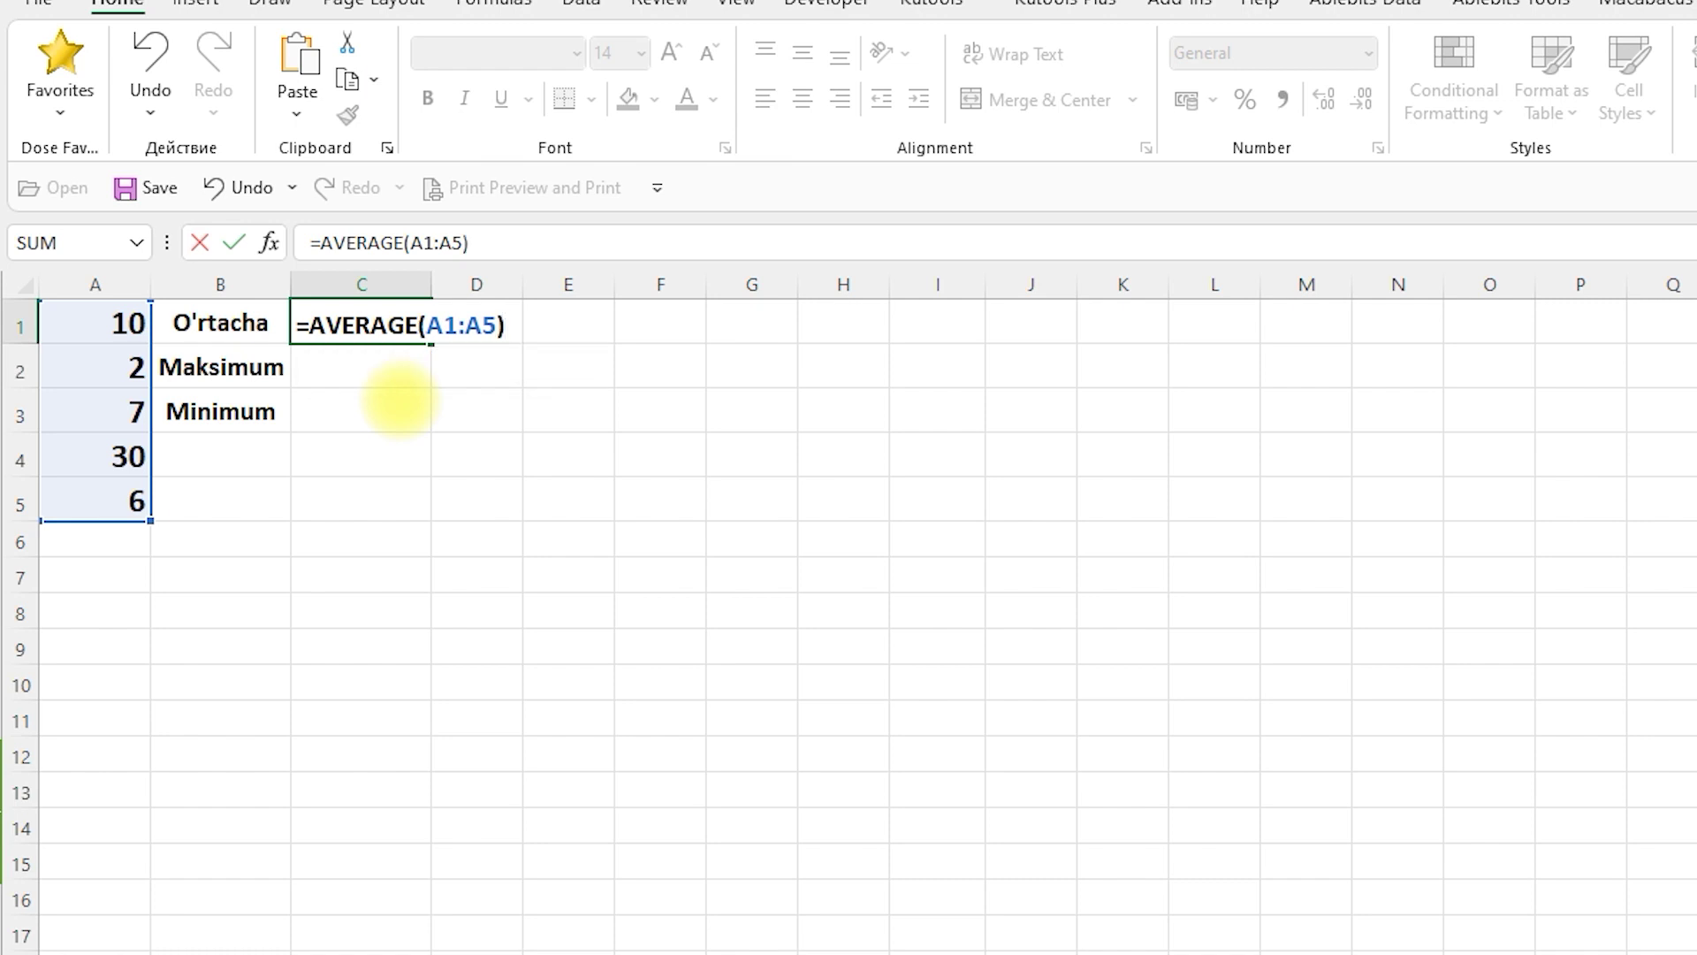
{"action": "key", "text": "Return"}
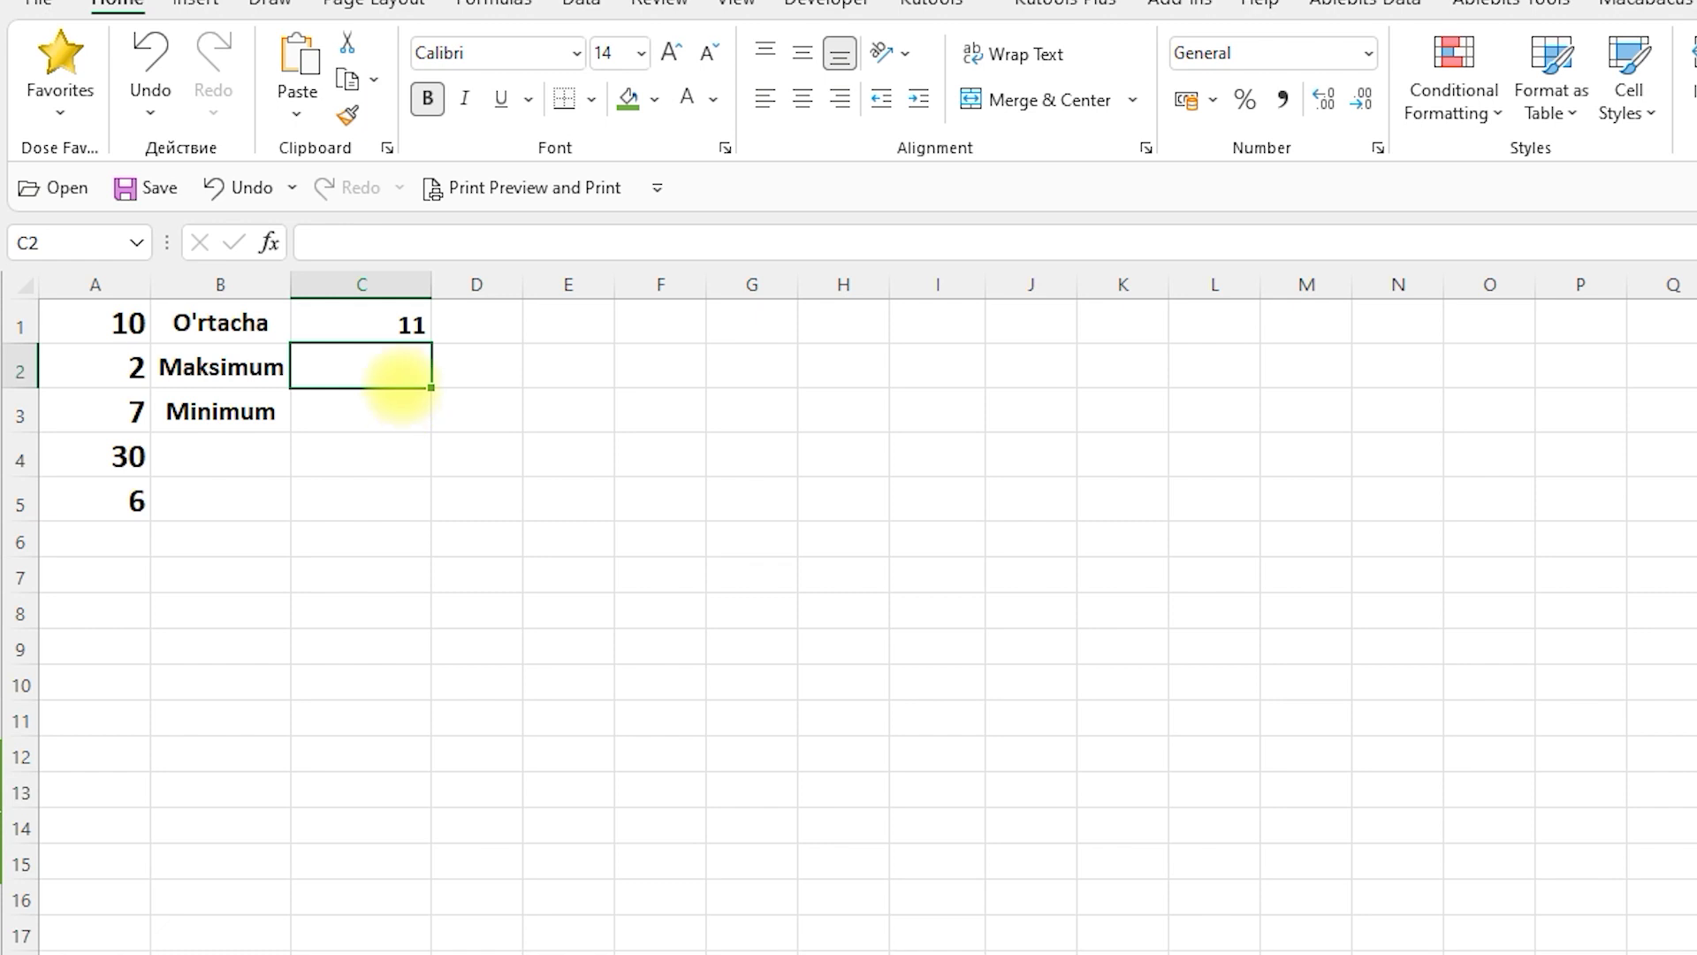
{"action": "left_click_drag", "start_coordinate": [125, 323], "coordinate": [104, 511]}
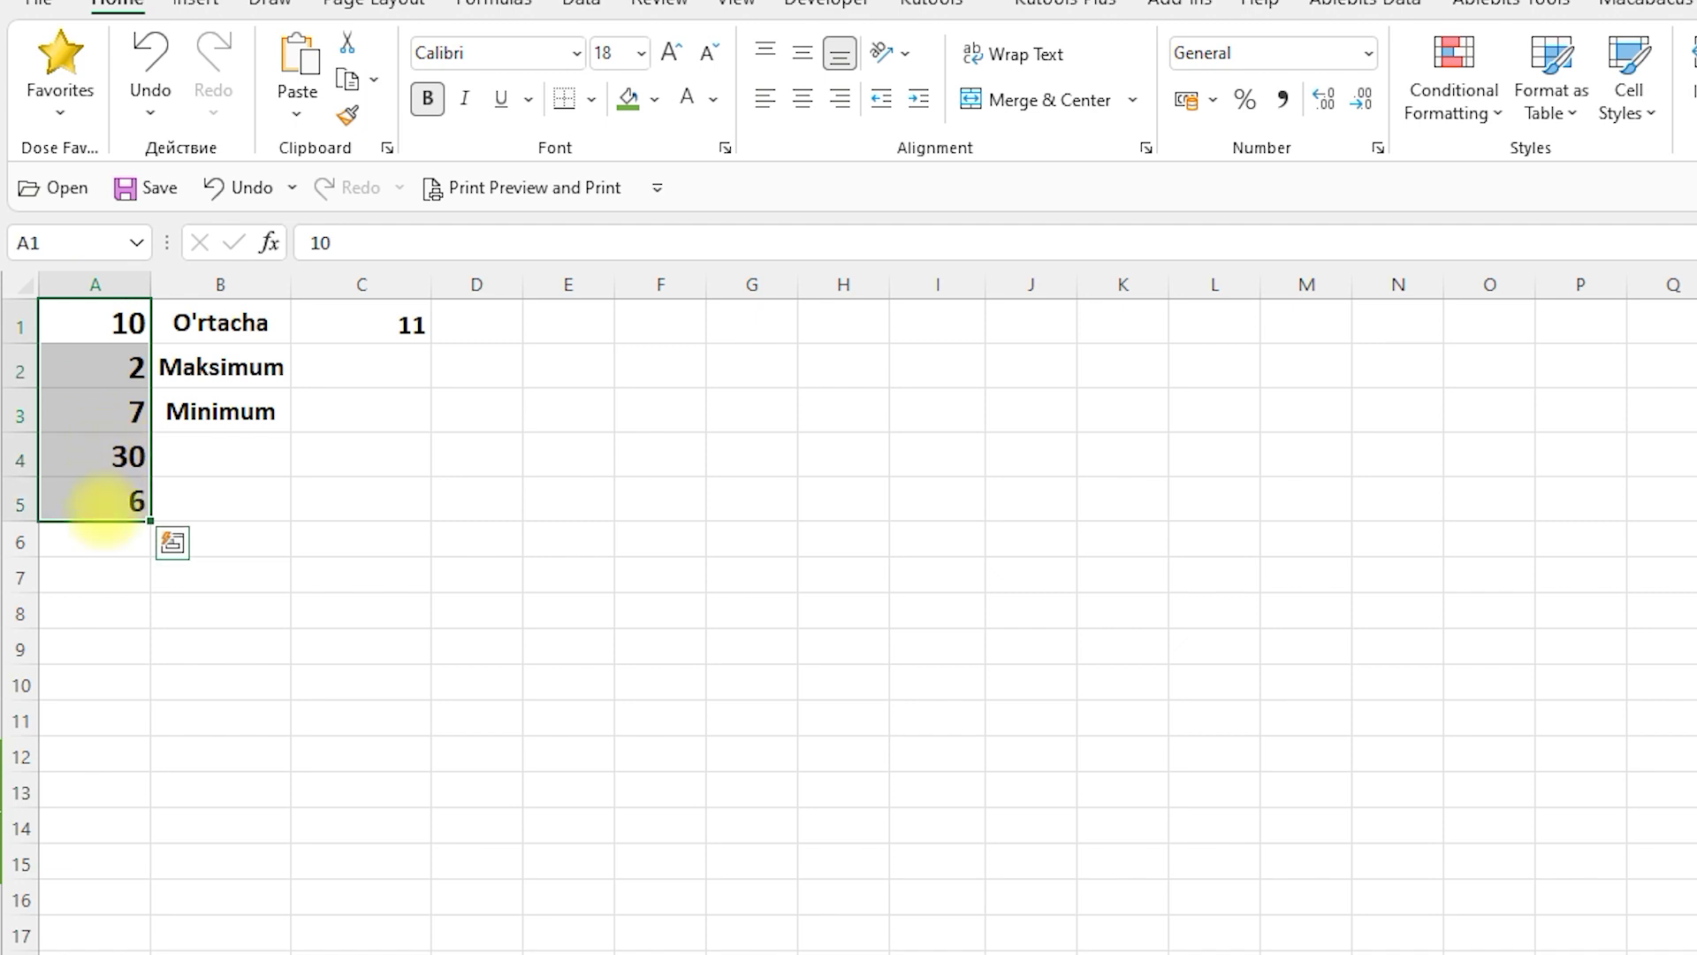
{"action": "left_click", "coordinate": [392, 324]}
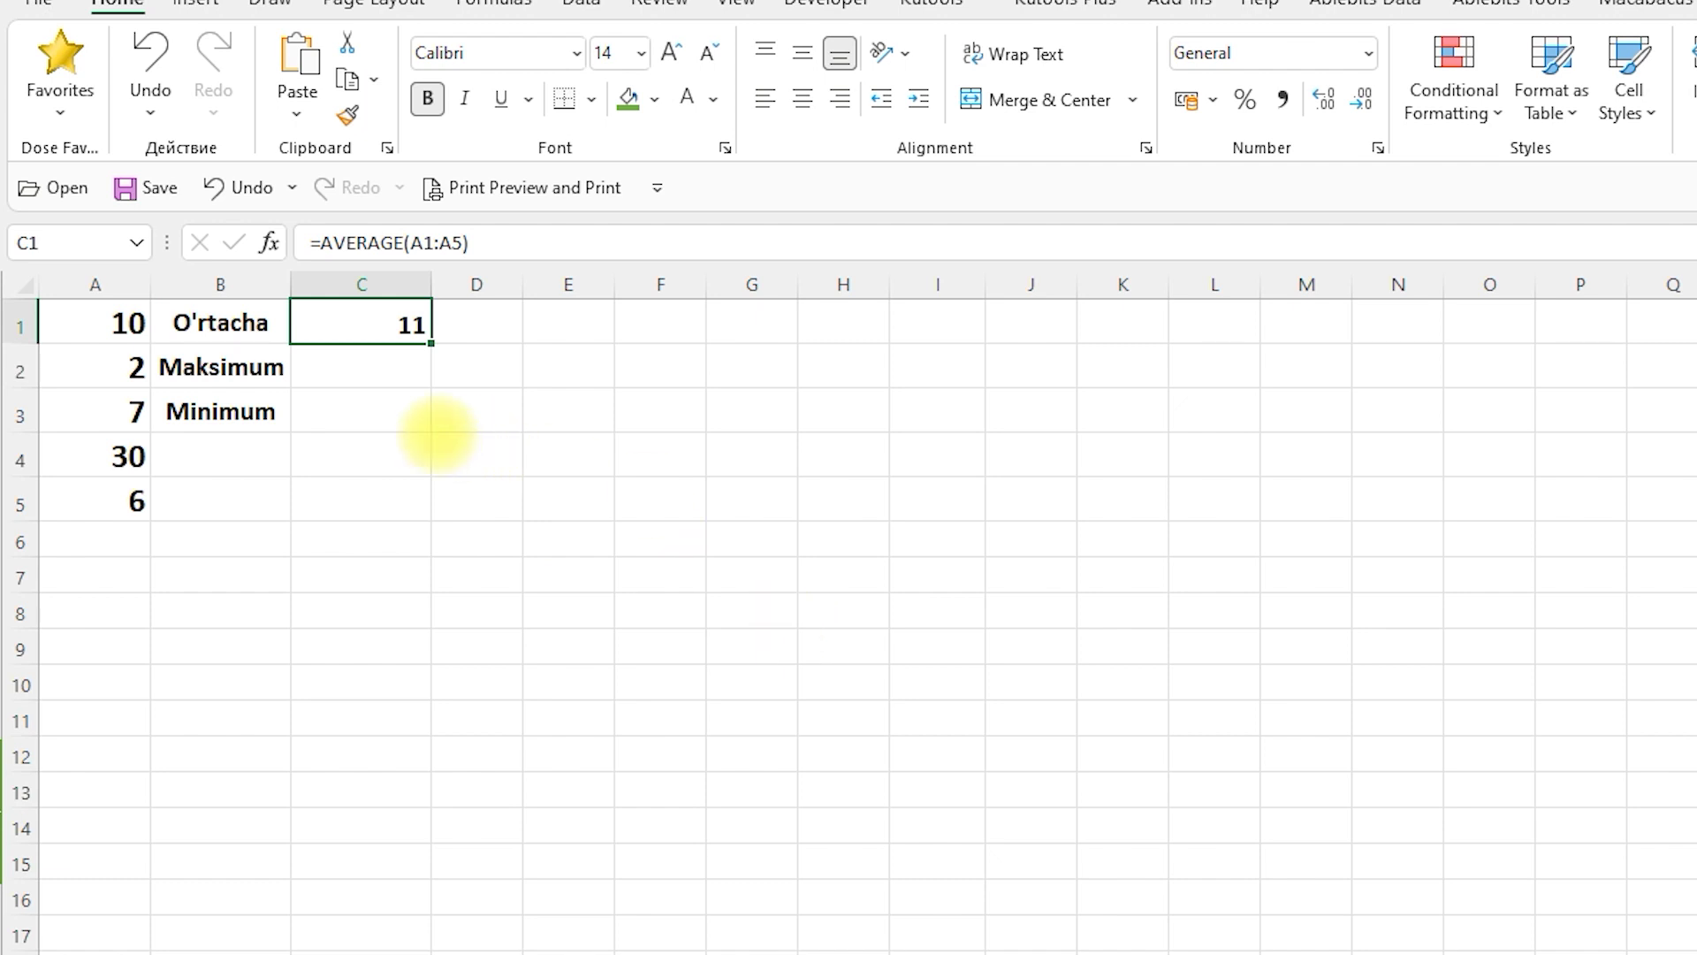
{"action": "left_click", "coordinate": [371, 369]}
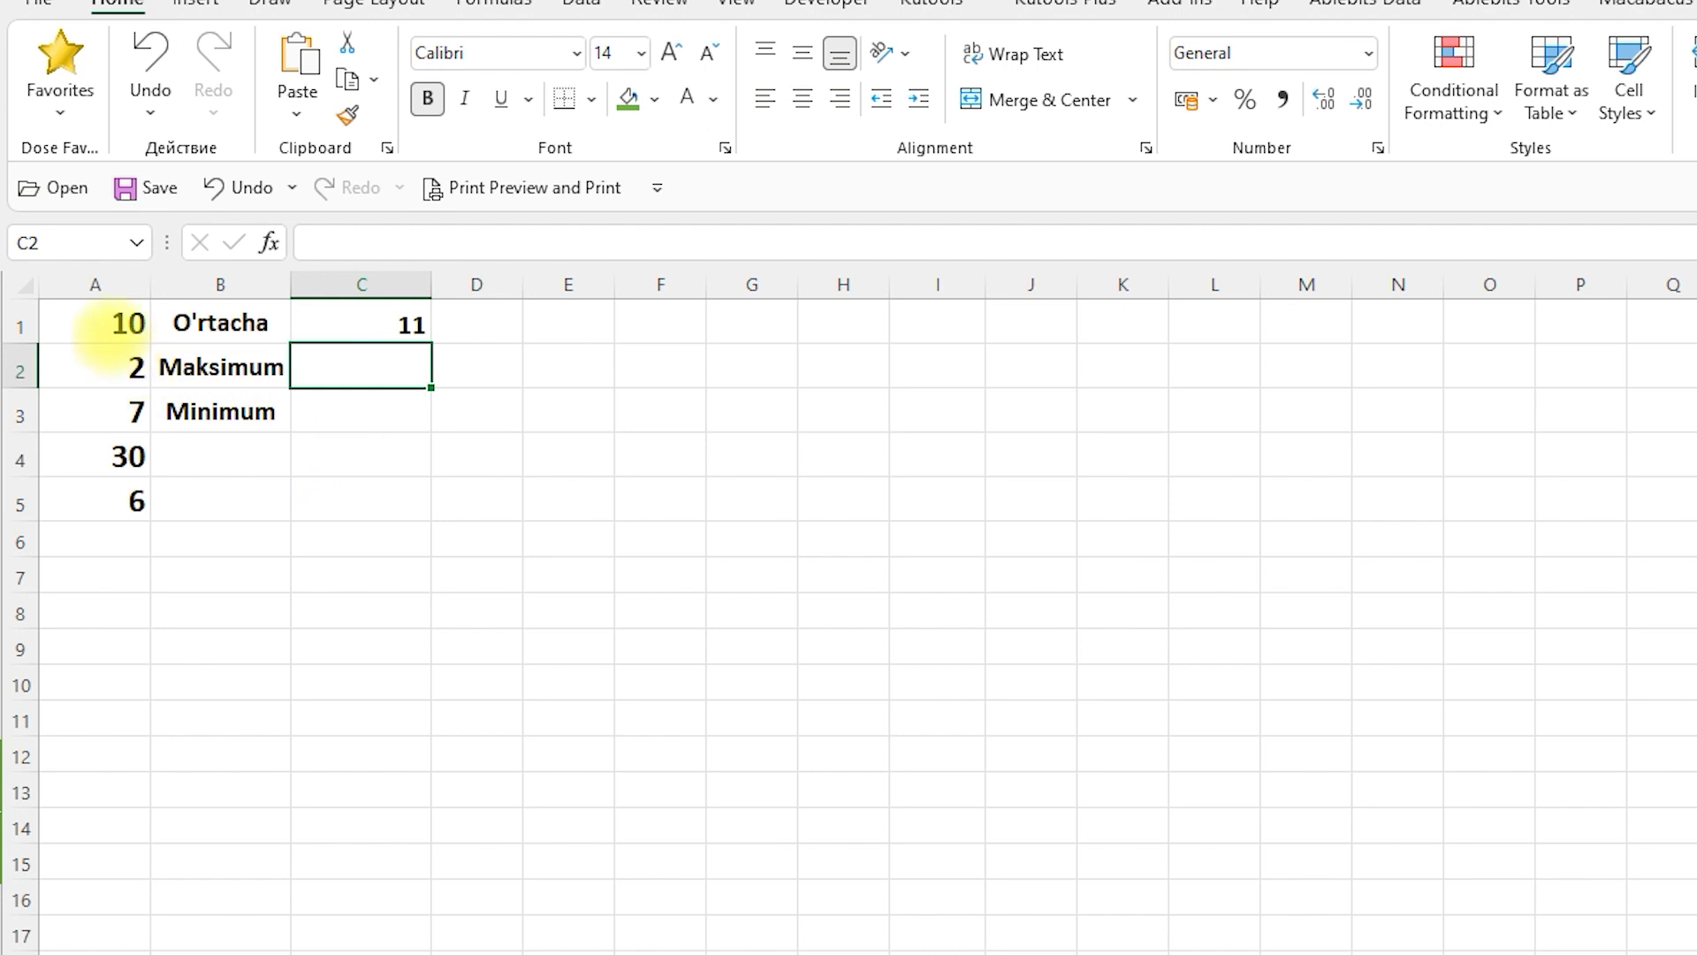
Step: Go through the numbers in A1:A5 one by one to find the largest value
{"action": "left_click", "coordinate": [97, 329]}
{"action": "left_click", "coordinate": [131, 367]}
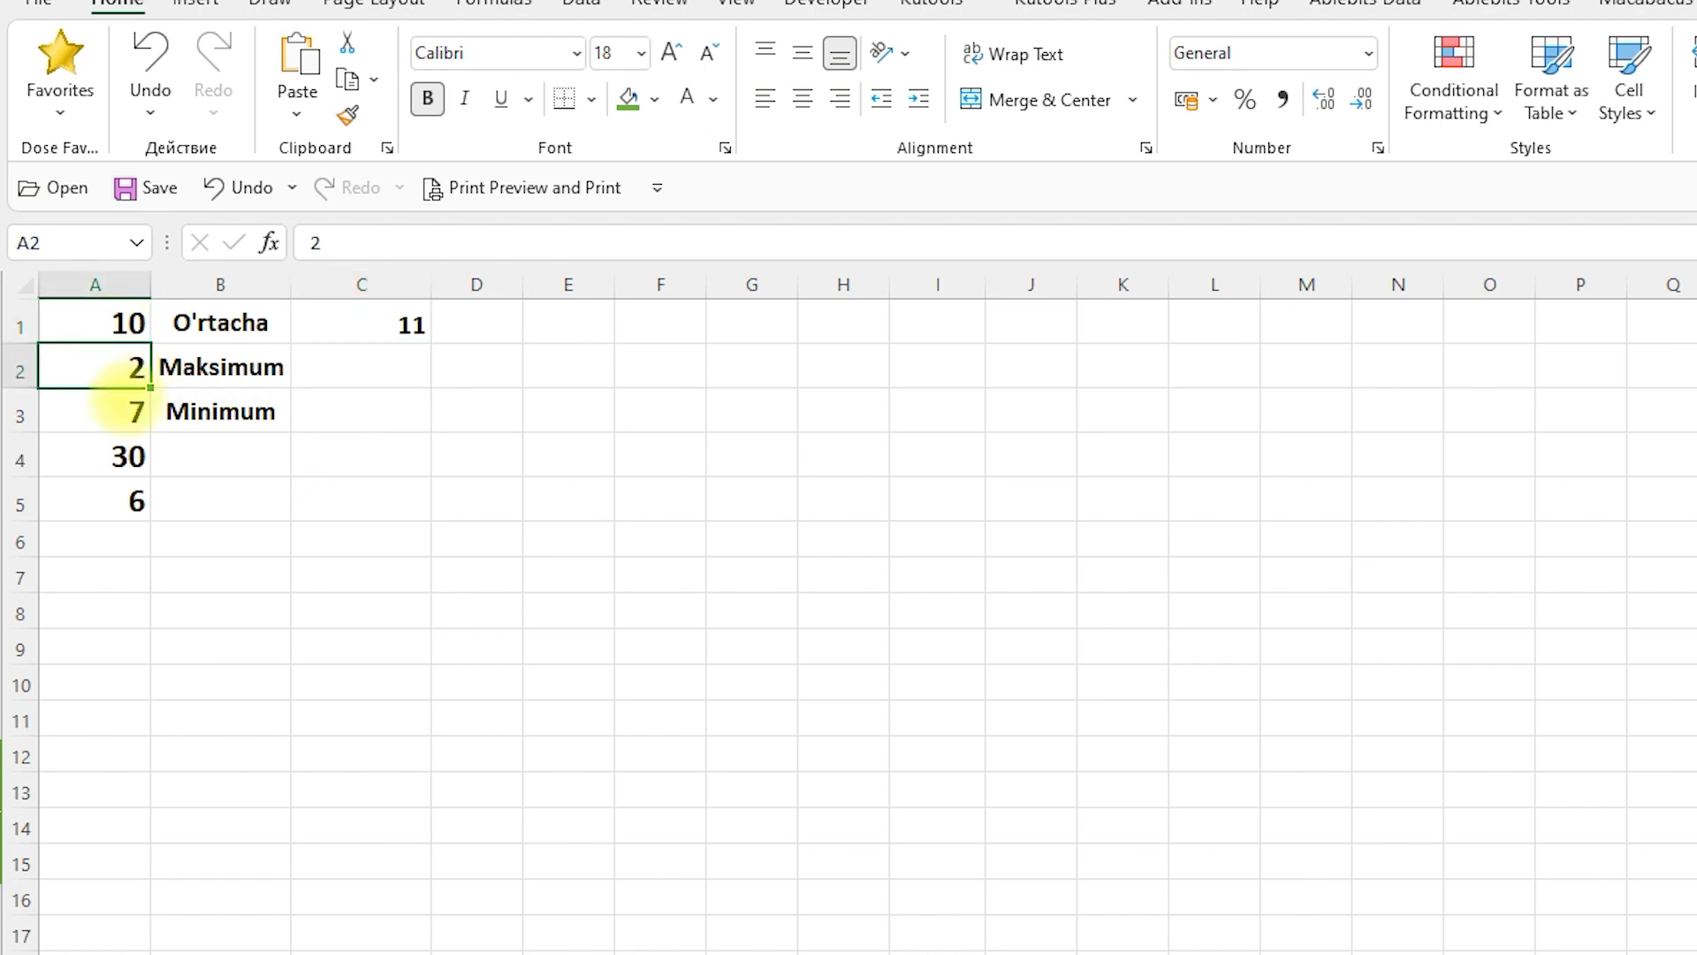
{"action": "left_click", "coordinate": [131, 411]}
{"action": "left_click", "coordinate": [122, 458]}
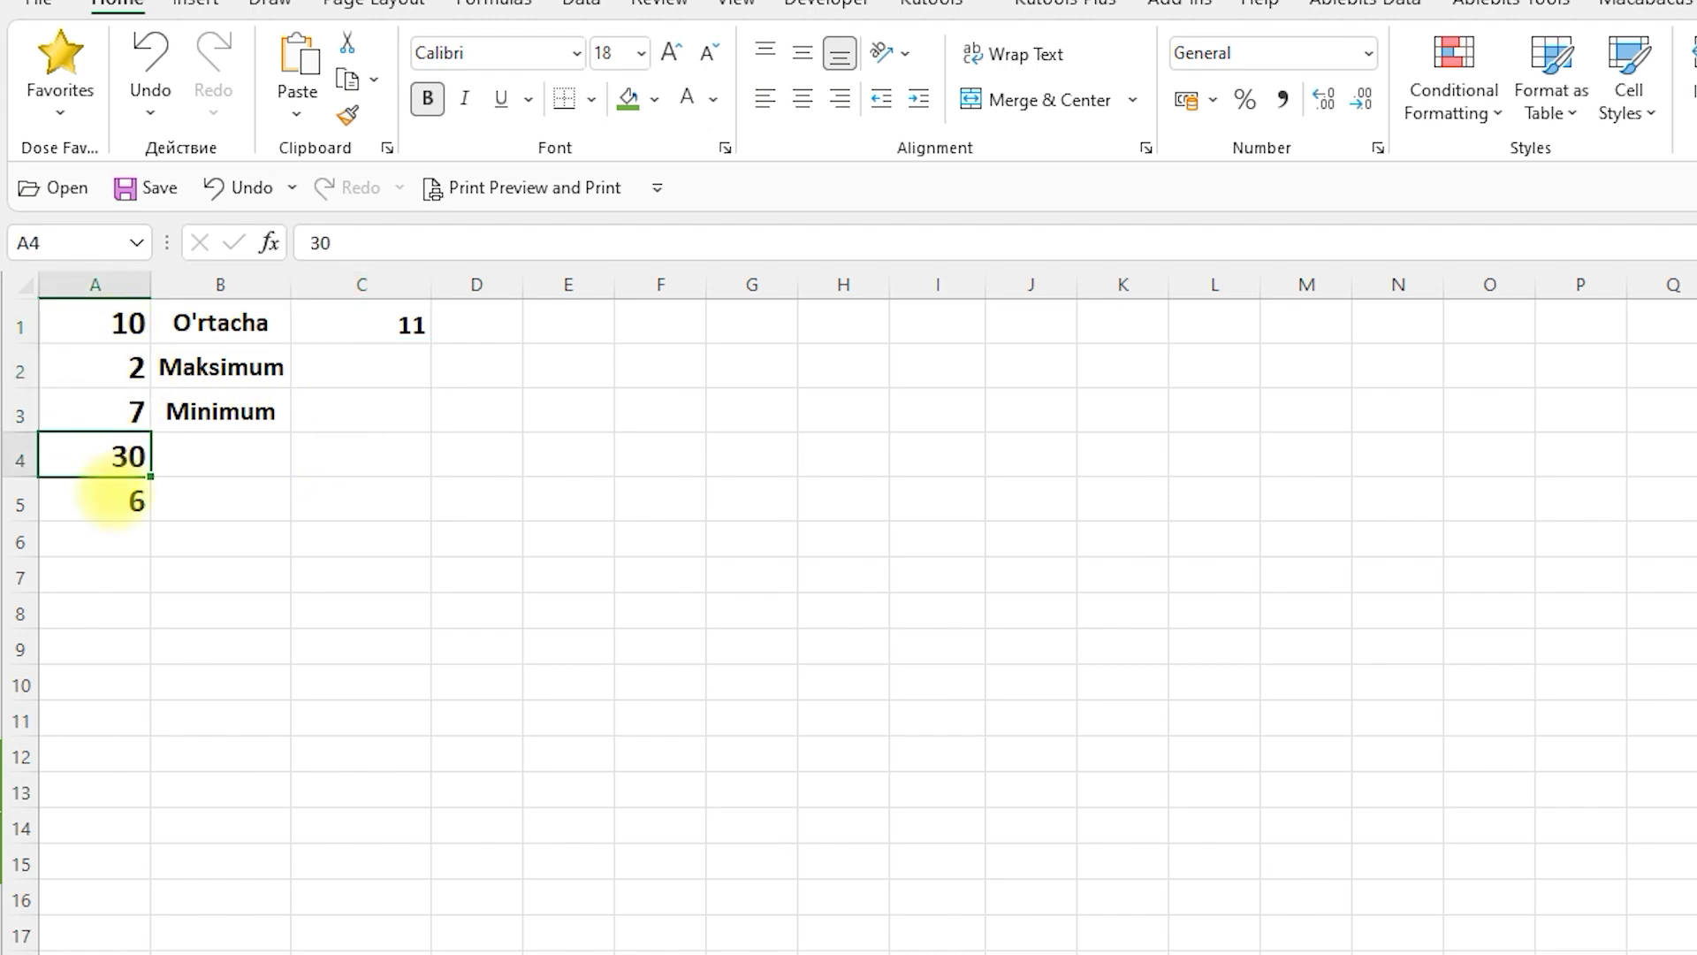
{"action": "left_click", "coordinate": [115, 496]}
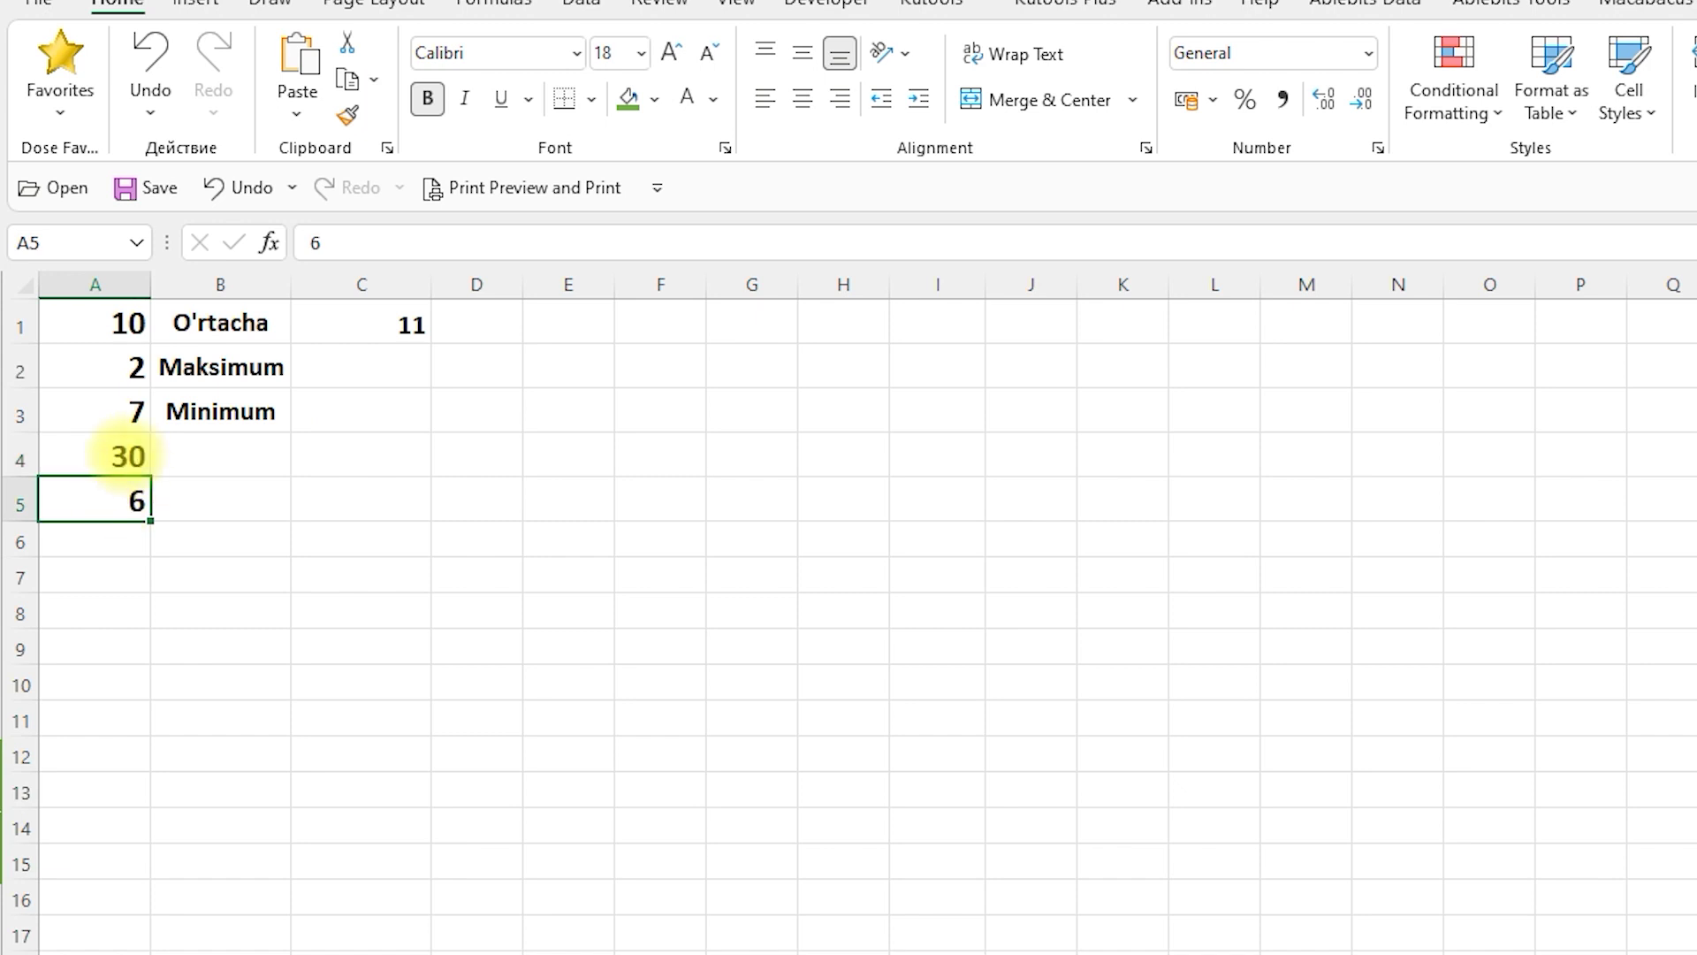
{"action": "left_click", "coordinate": [122, 455]}
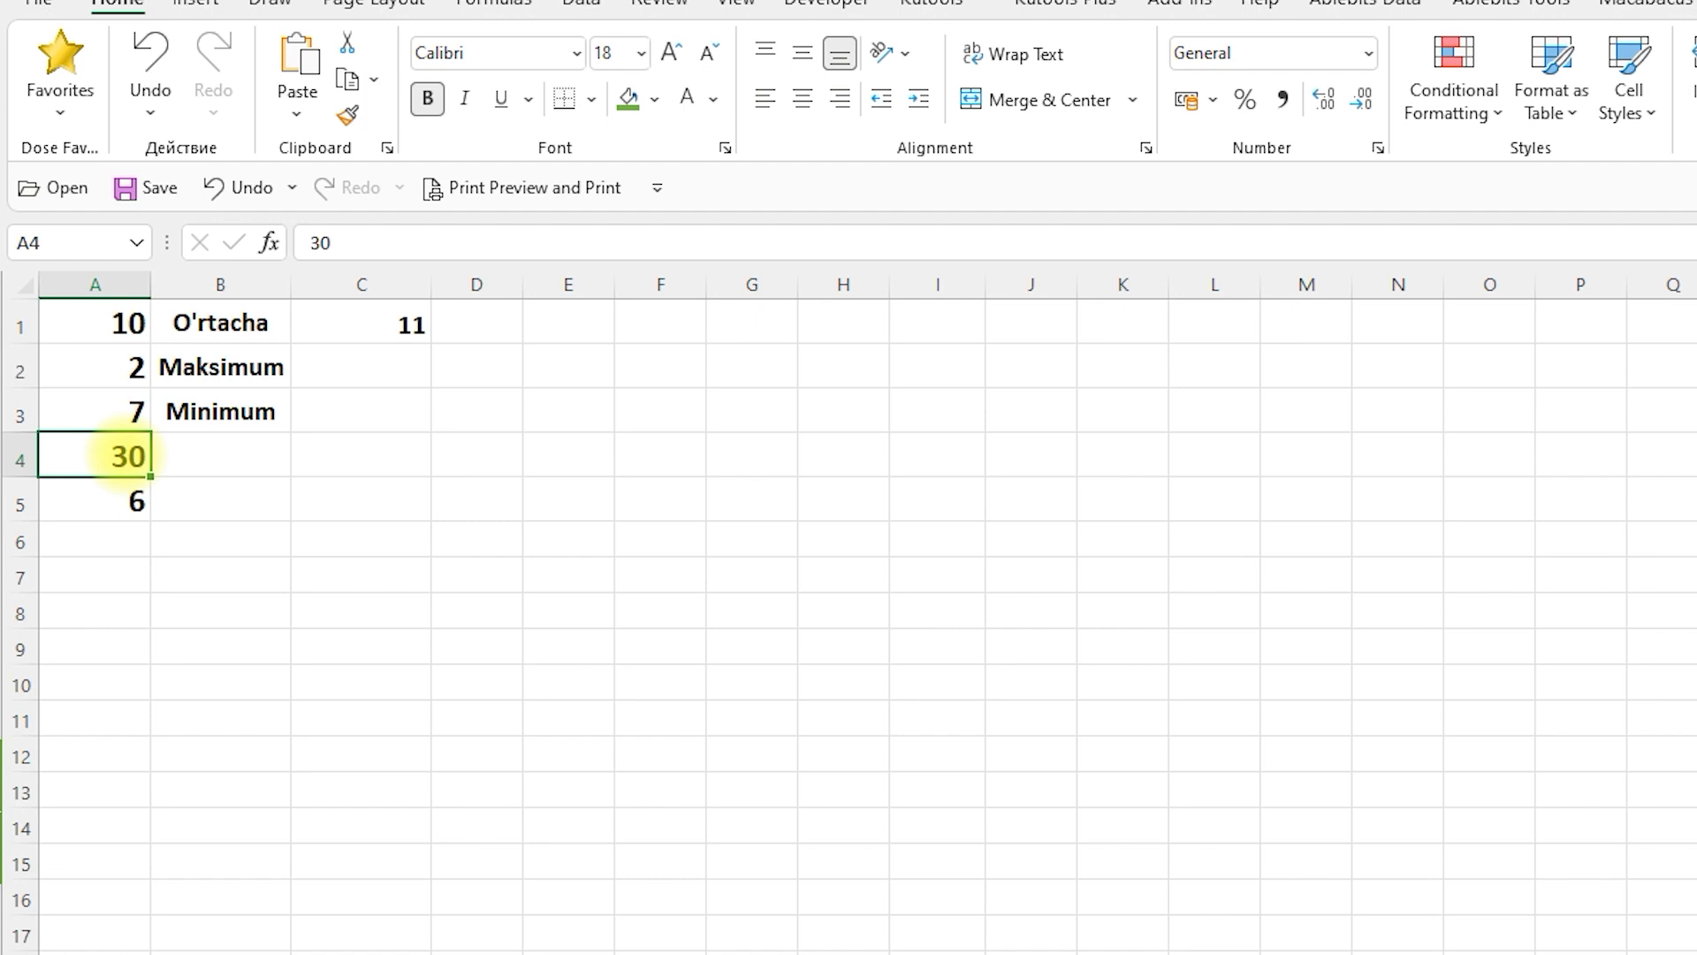
Step: Enter =MAX(A1:A5) in cell C2 beside the Maksimum label and check it against the source range
{"action": "left_click", "coordinate": [330, 379]}
{"action": "type", "text": "="}
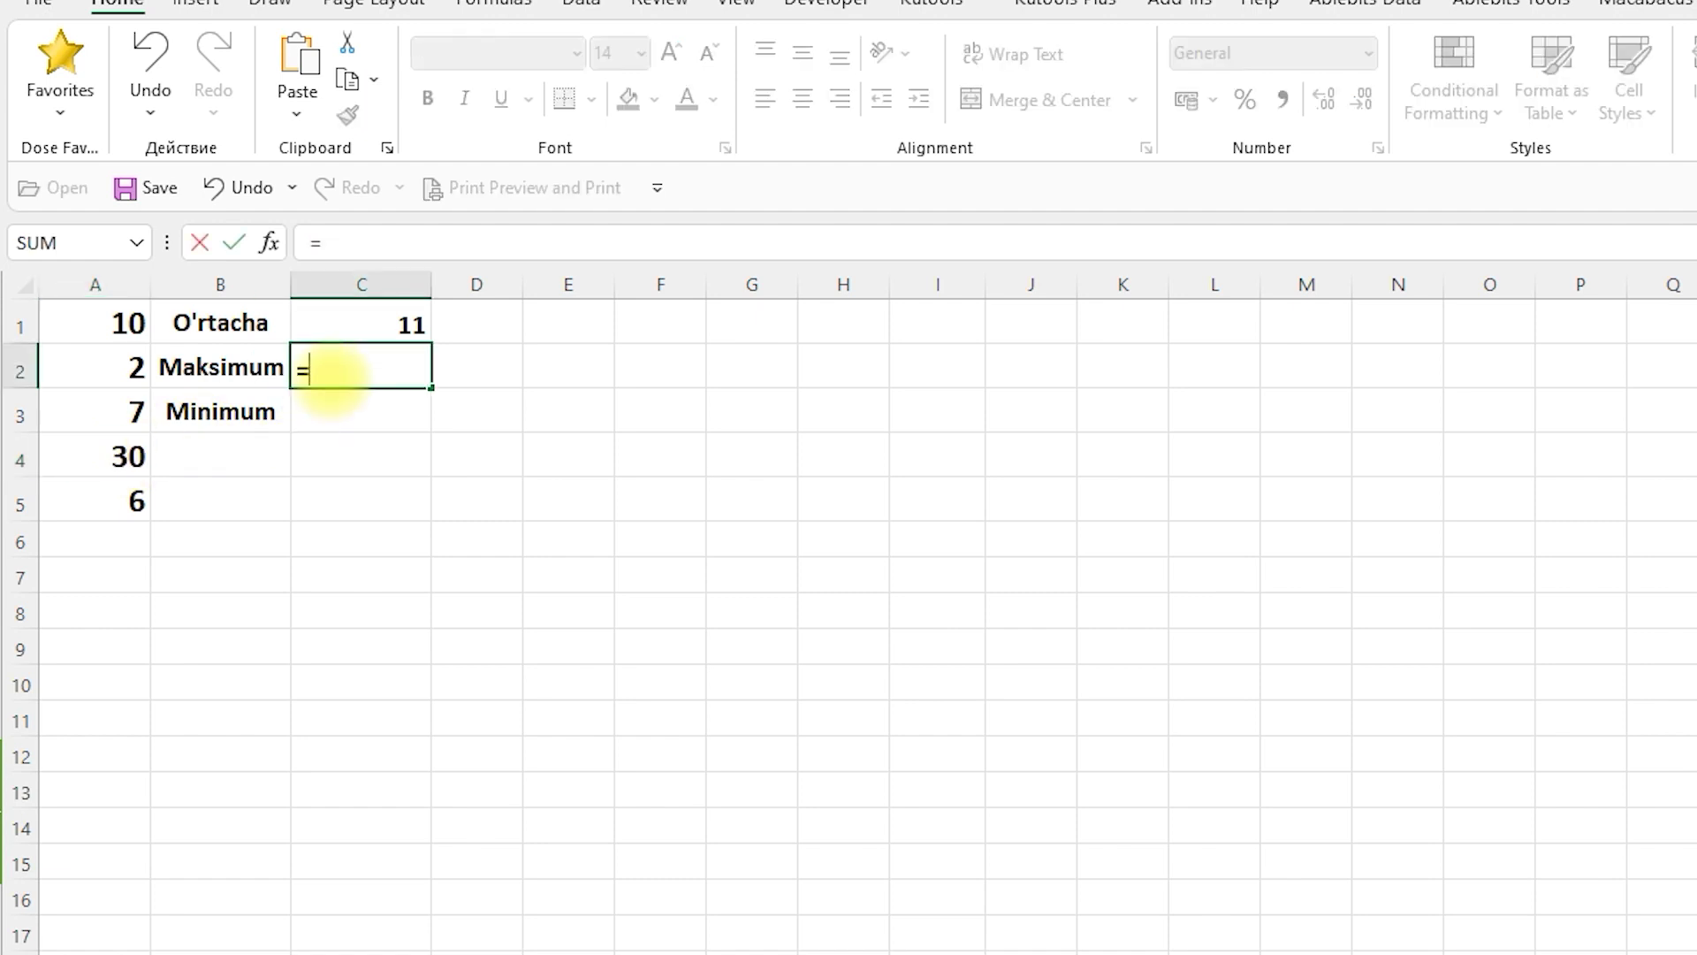
{"action": "type", "text": "MAX"}
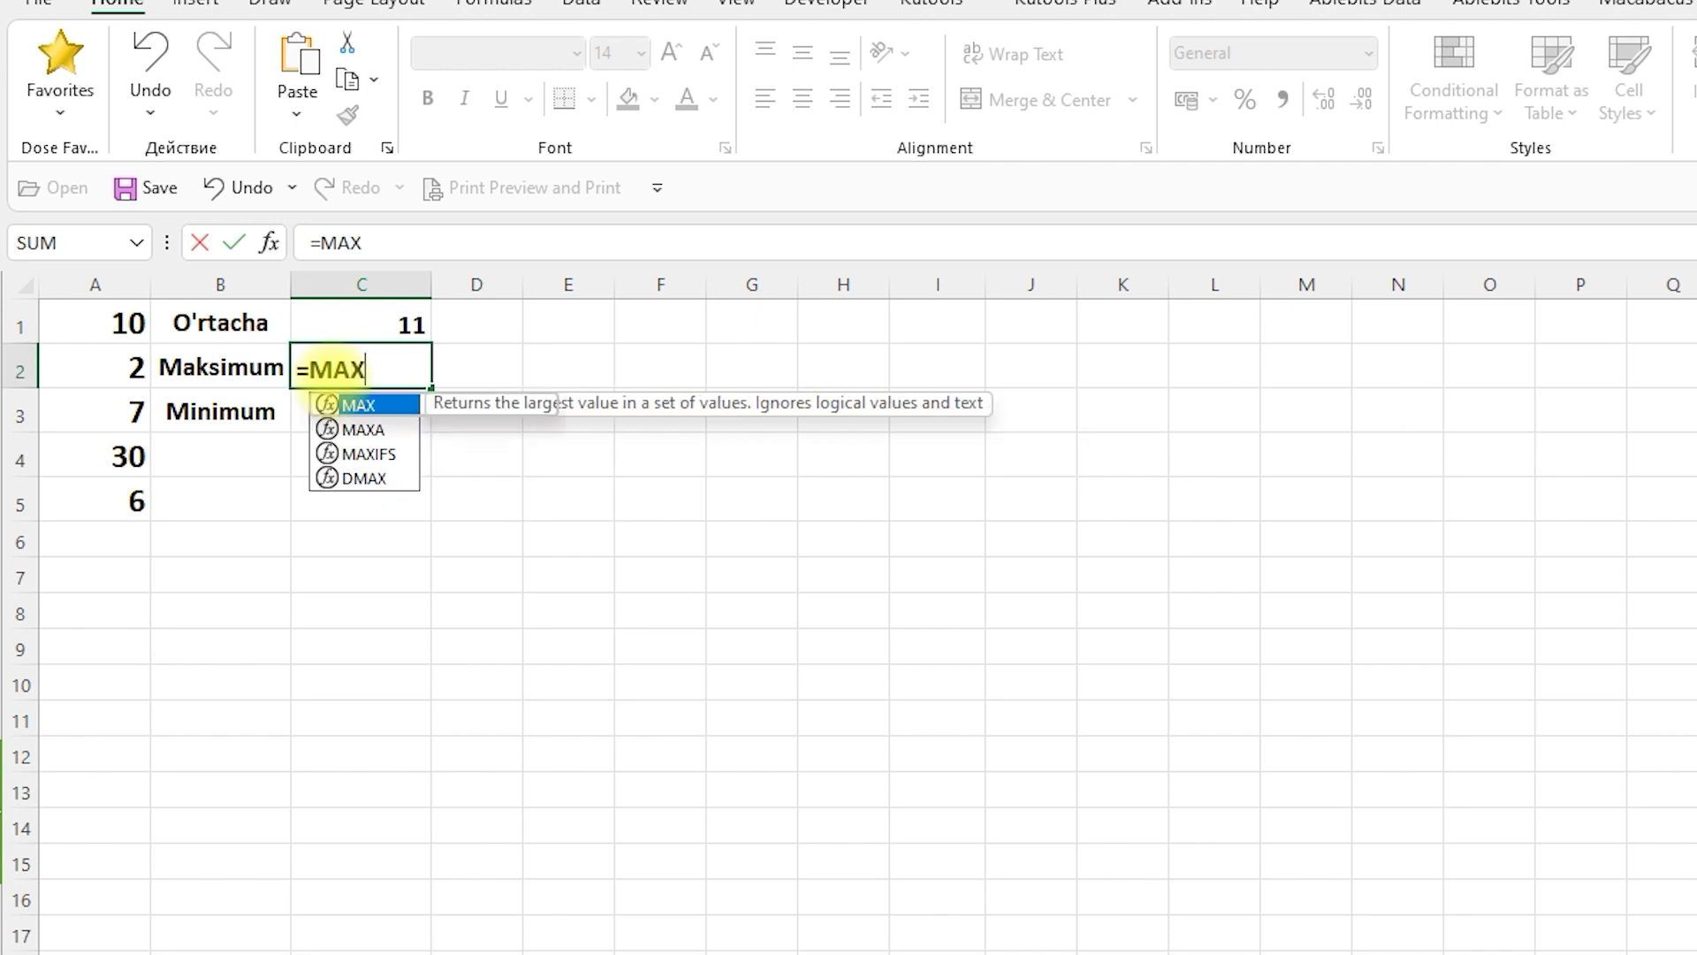
{"action": "type", "text": "("}
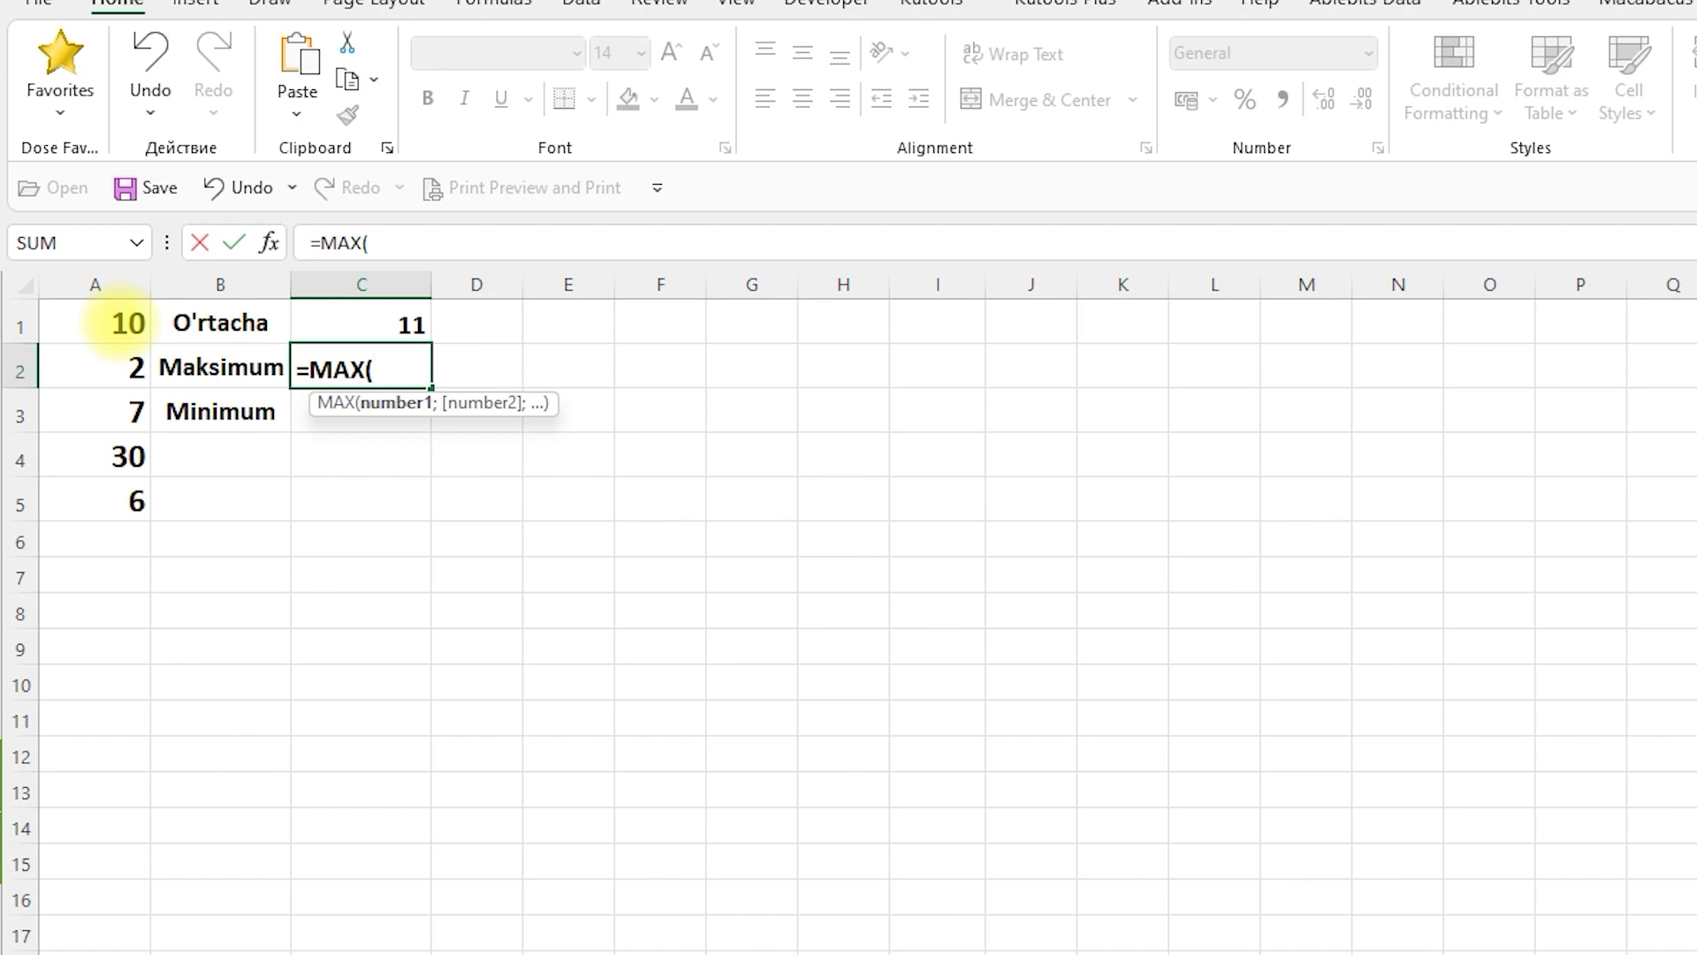
{"action": "type", "text": "A1"}
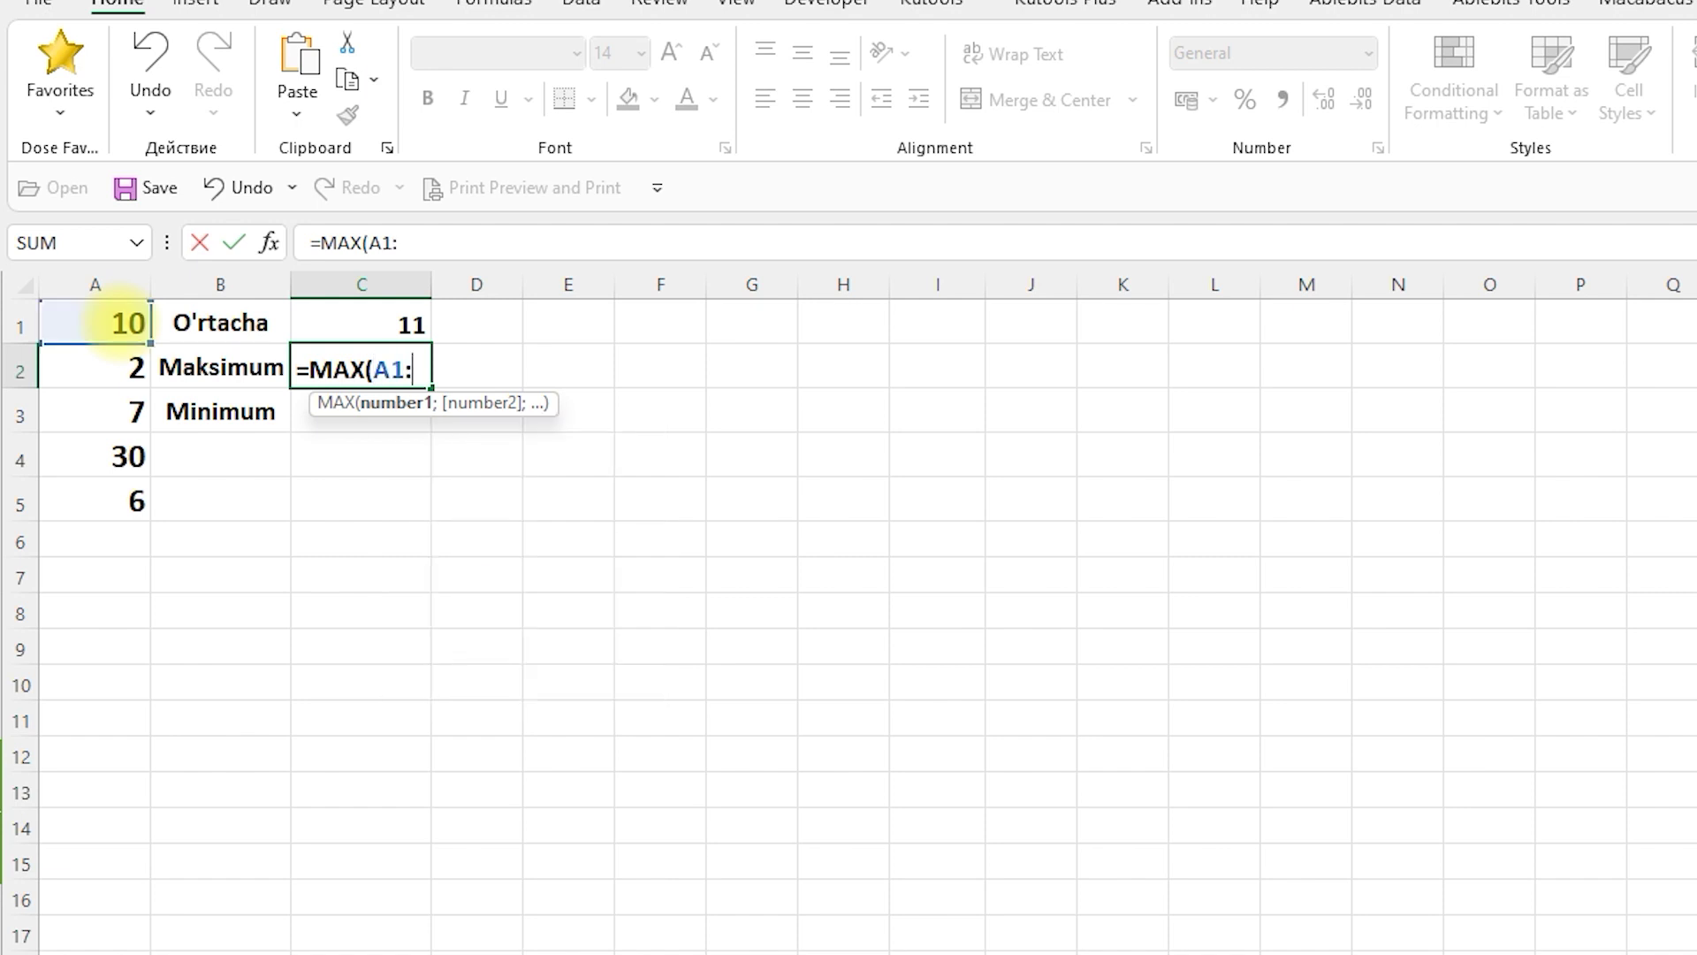
{"action": "type", "text": ":A5"}
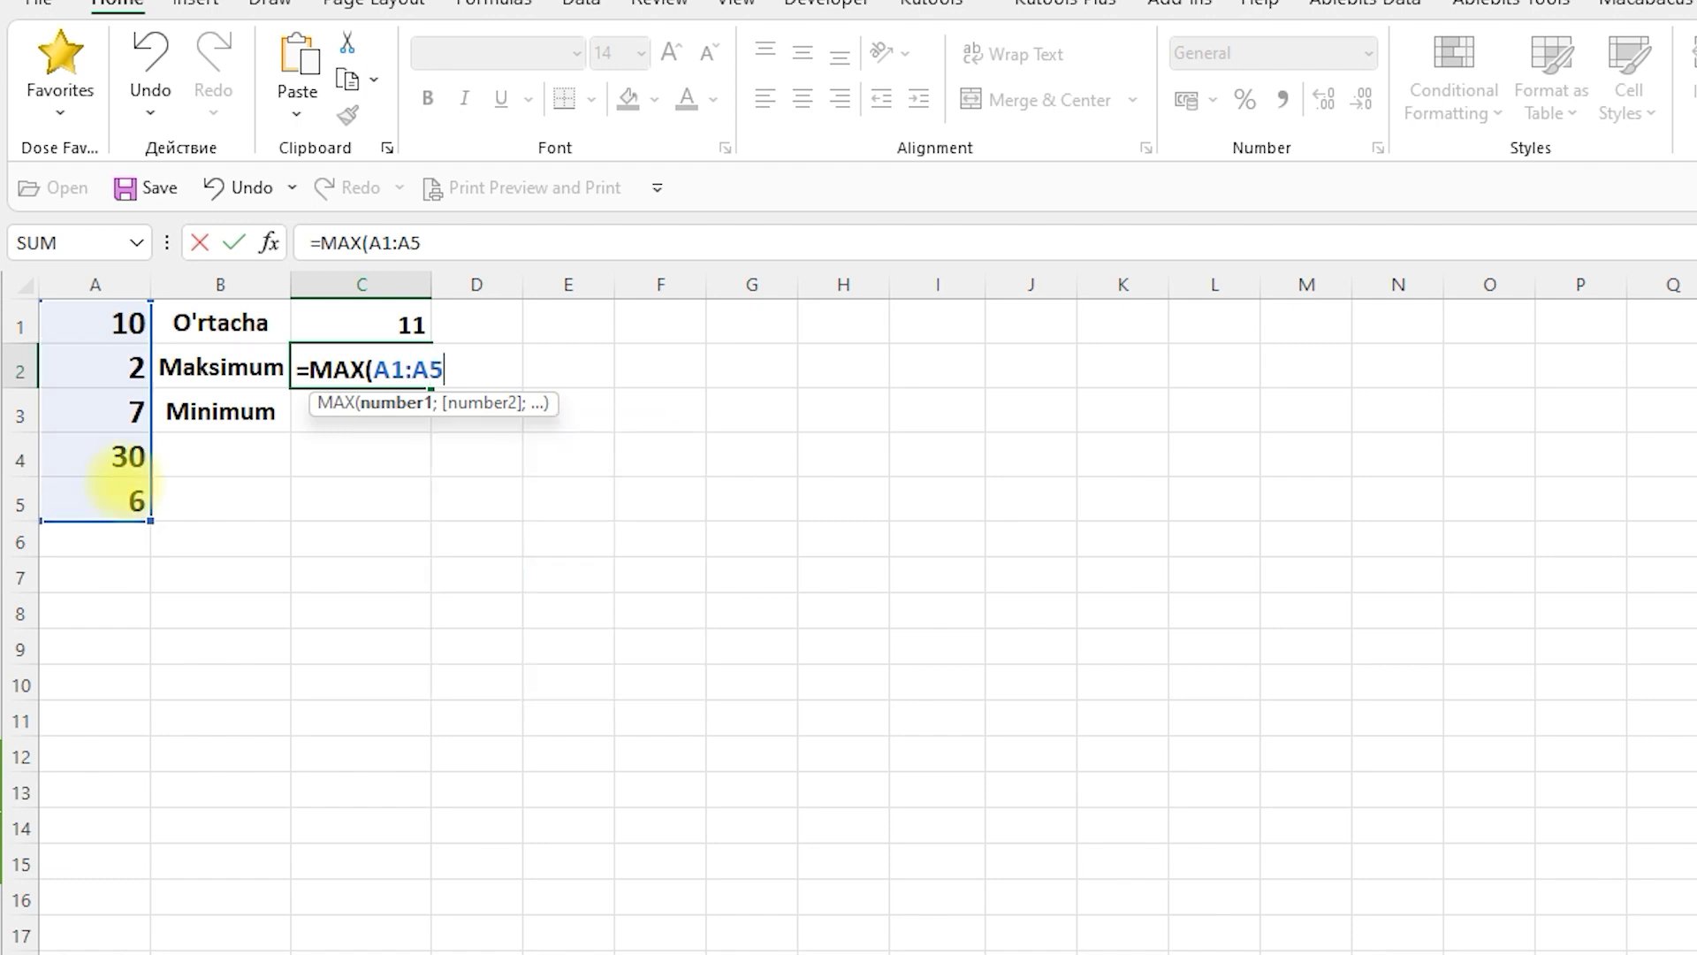
{"action": "type", "text": ")"}
{"action": "key", "text": "Return"}
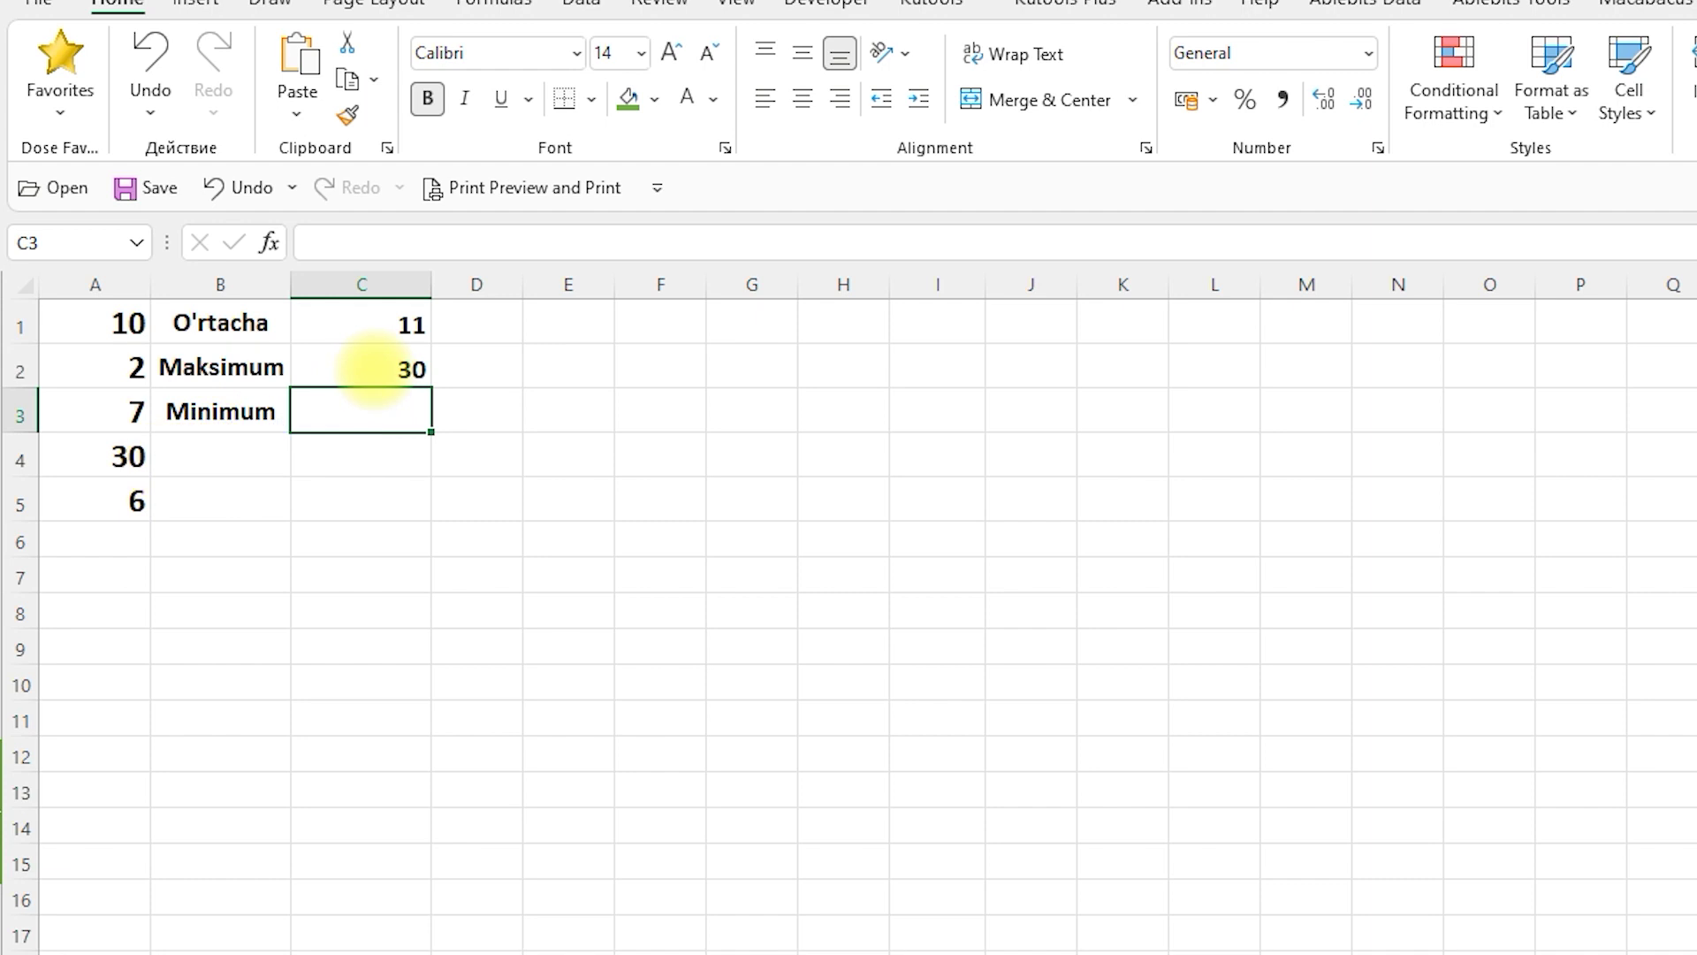
{"action": "left_click", "coordinate": [380, 363]}
{"action": "left_click_drag", "start_coordinate": [94, 323], "coordinate": [95, 509]}
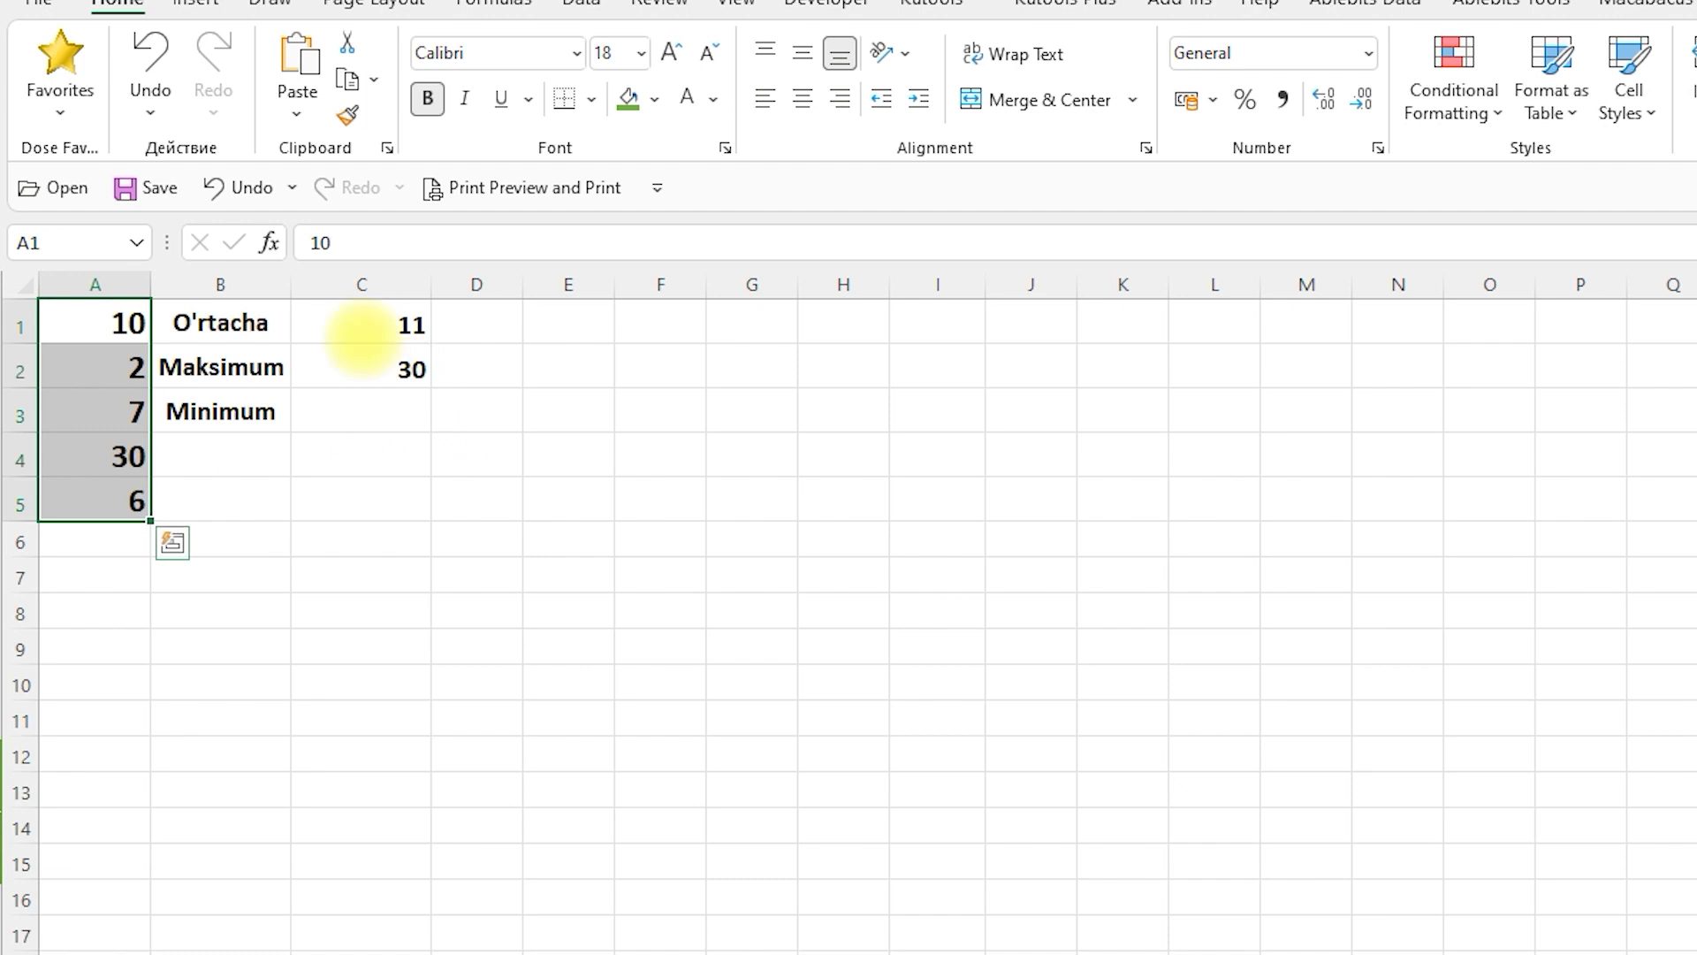
Step: Enter =MIN(A1:A5) in cell C3 beside the Minimum label and reselect that cell
{"action": "left_click", "coordinate": [345, 418]}
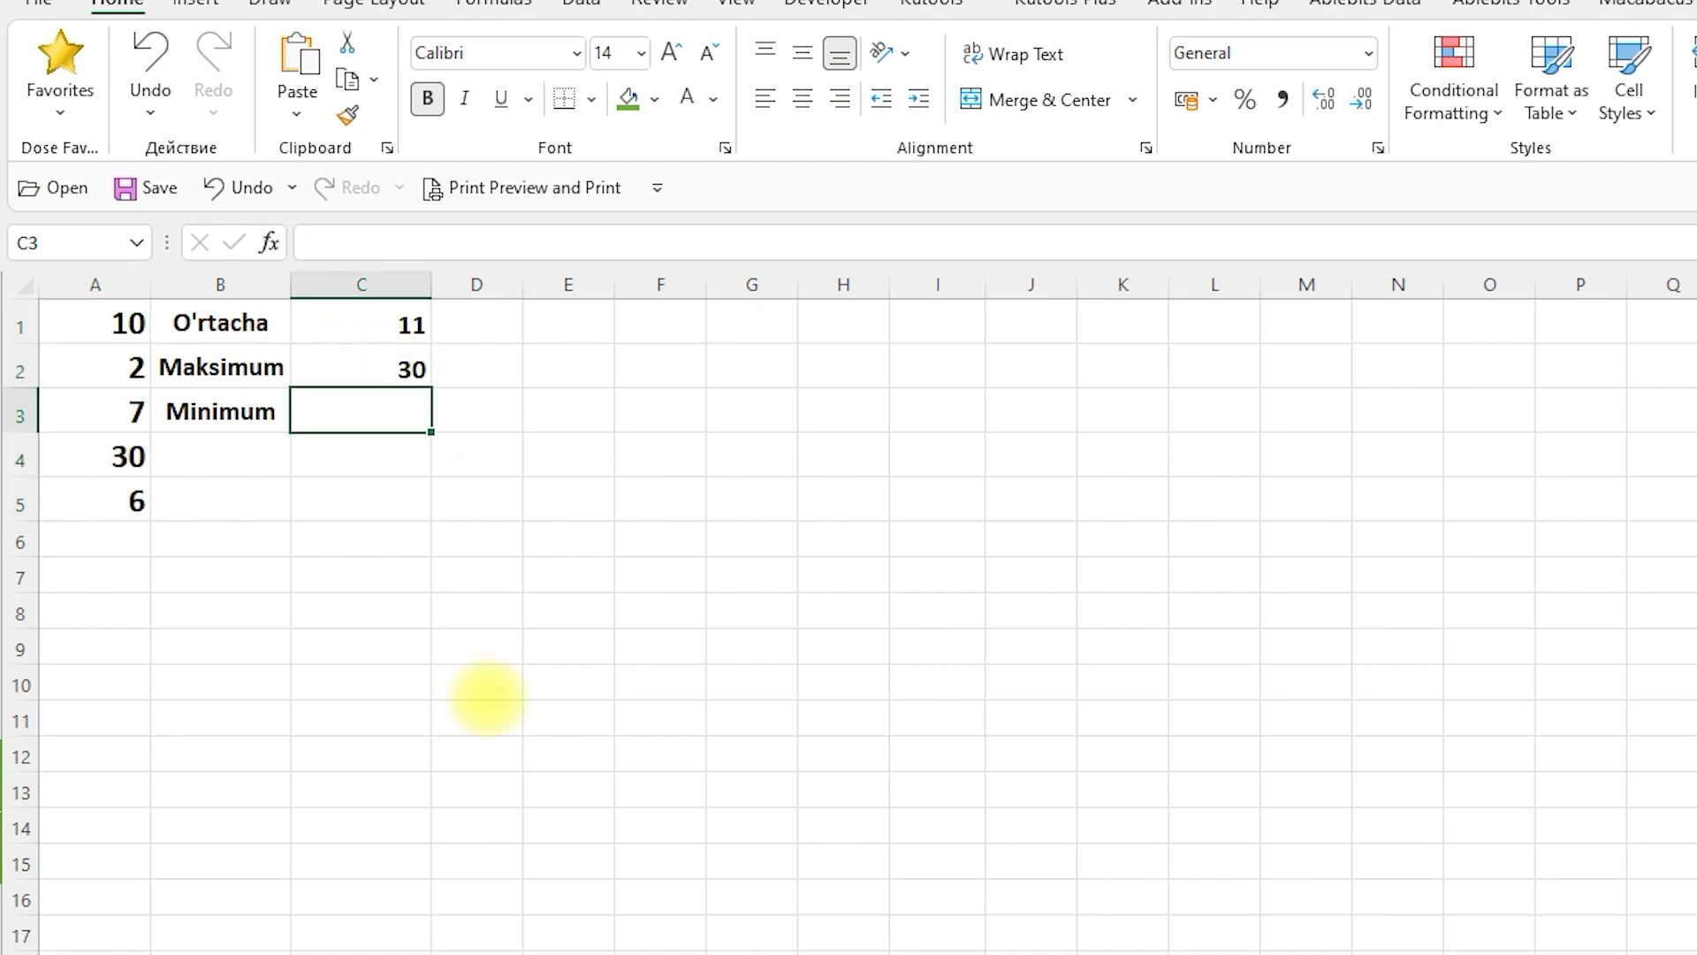
{"action": "type", "text": "="}
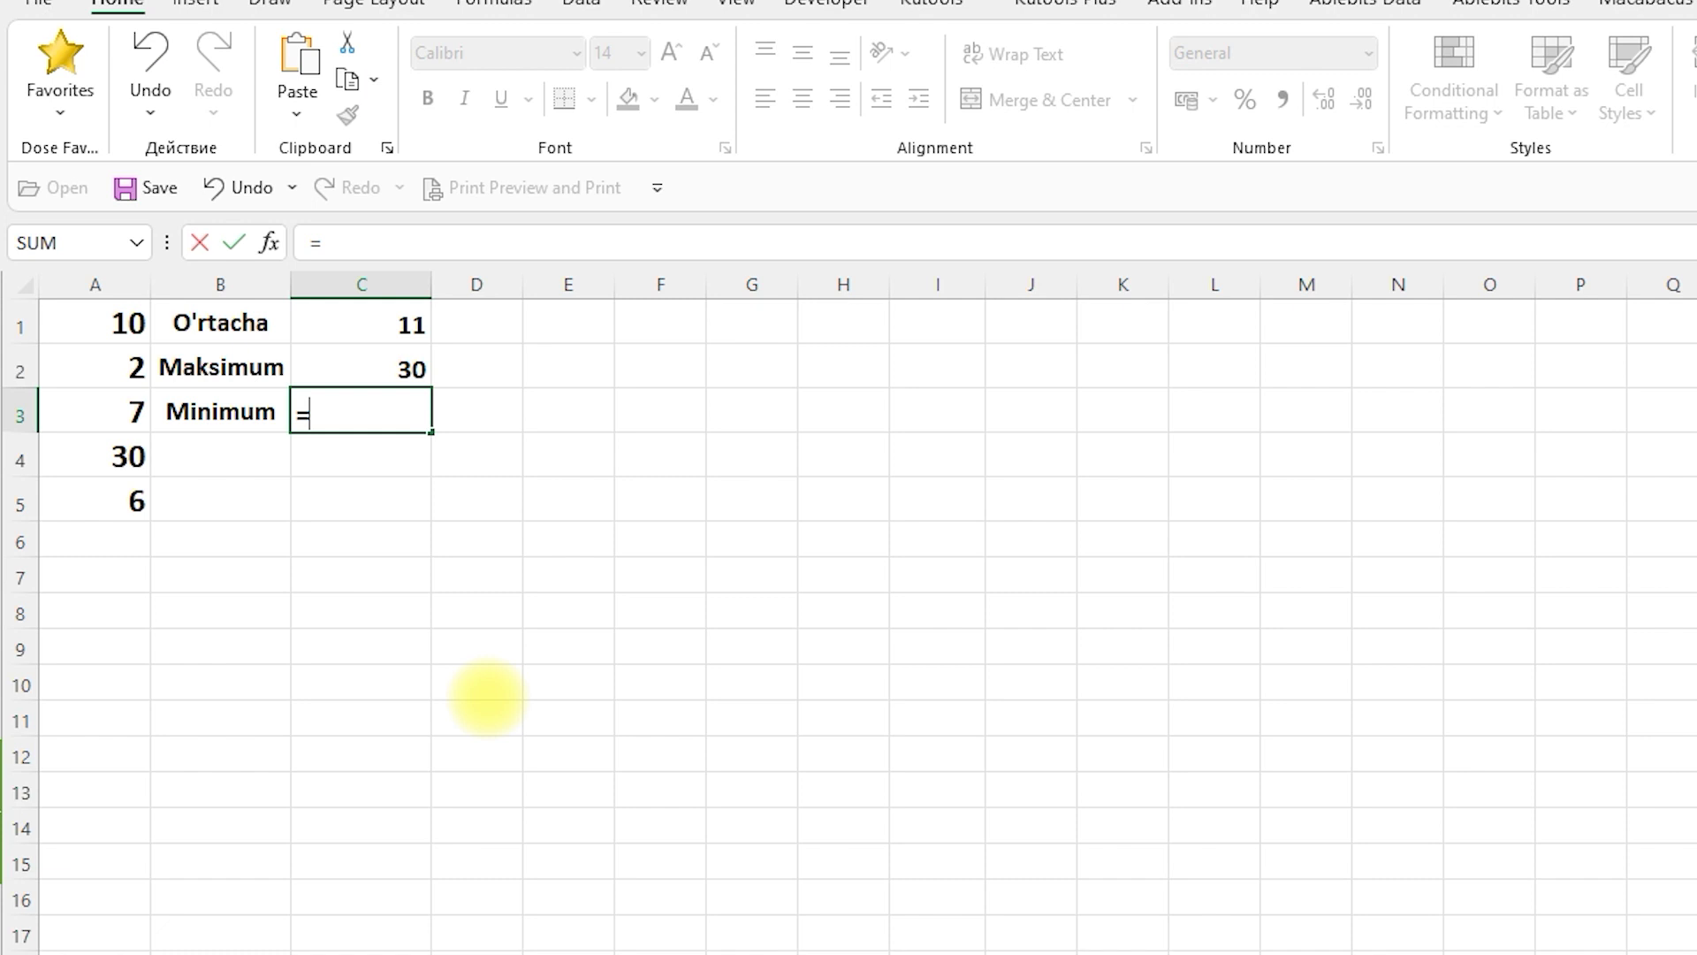
{"action": "type", "text": "MIN"}
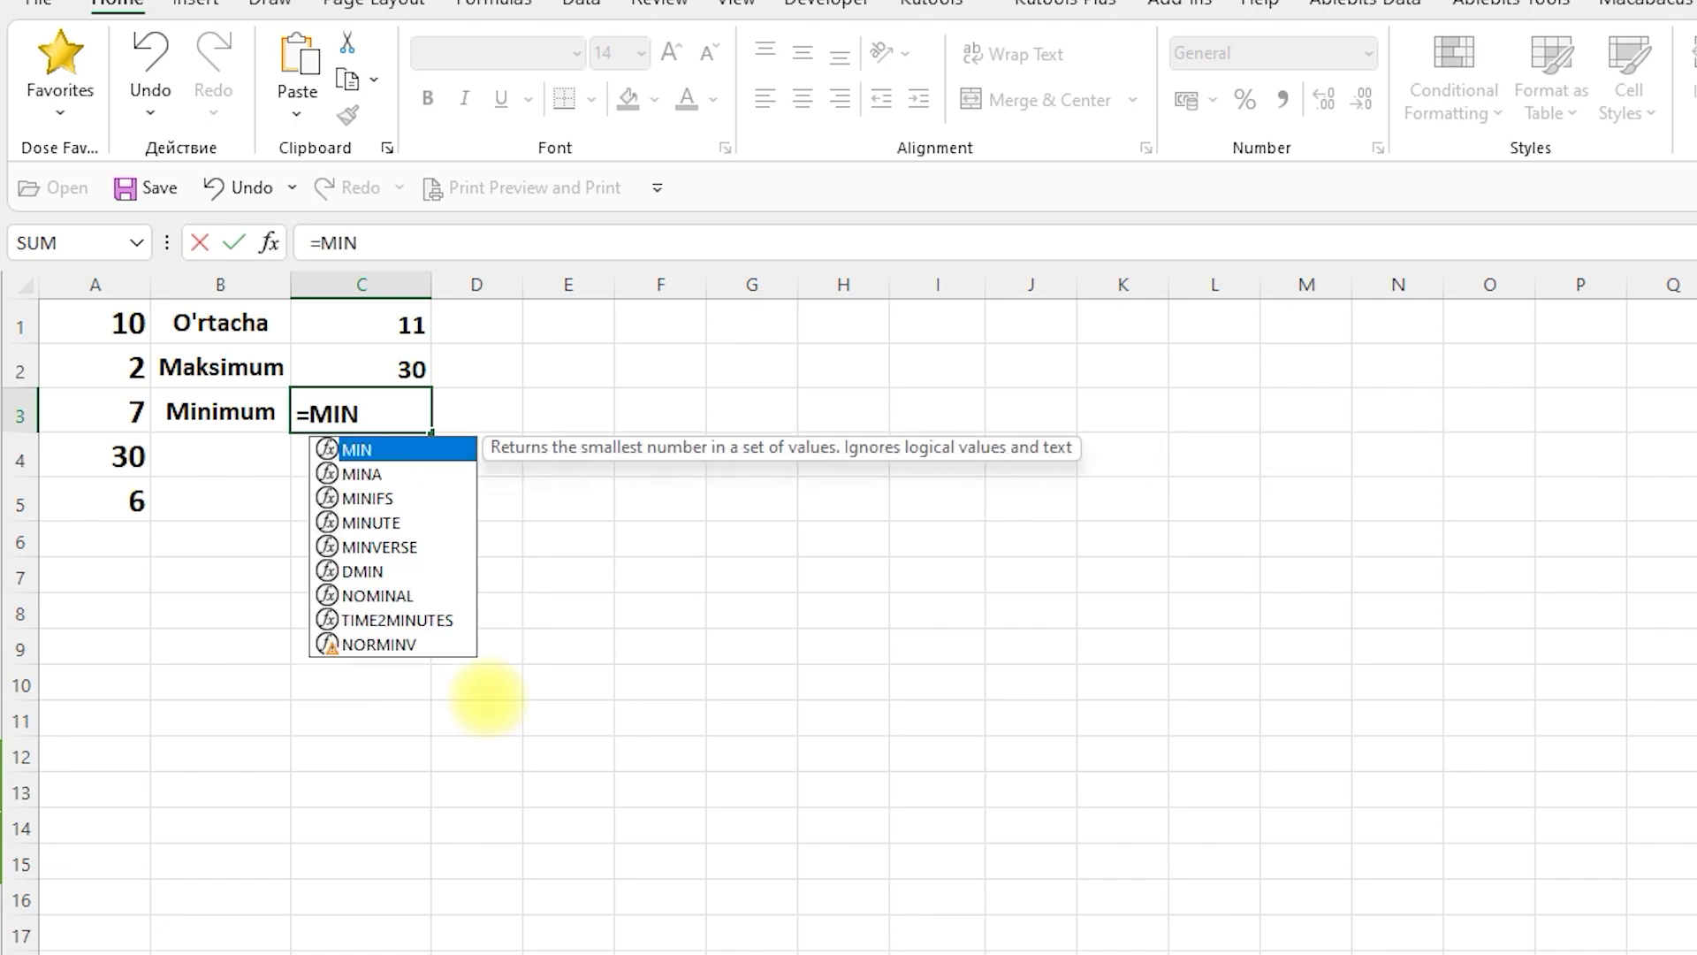
{"action": "type", "text": "("}
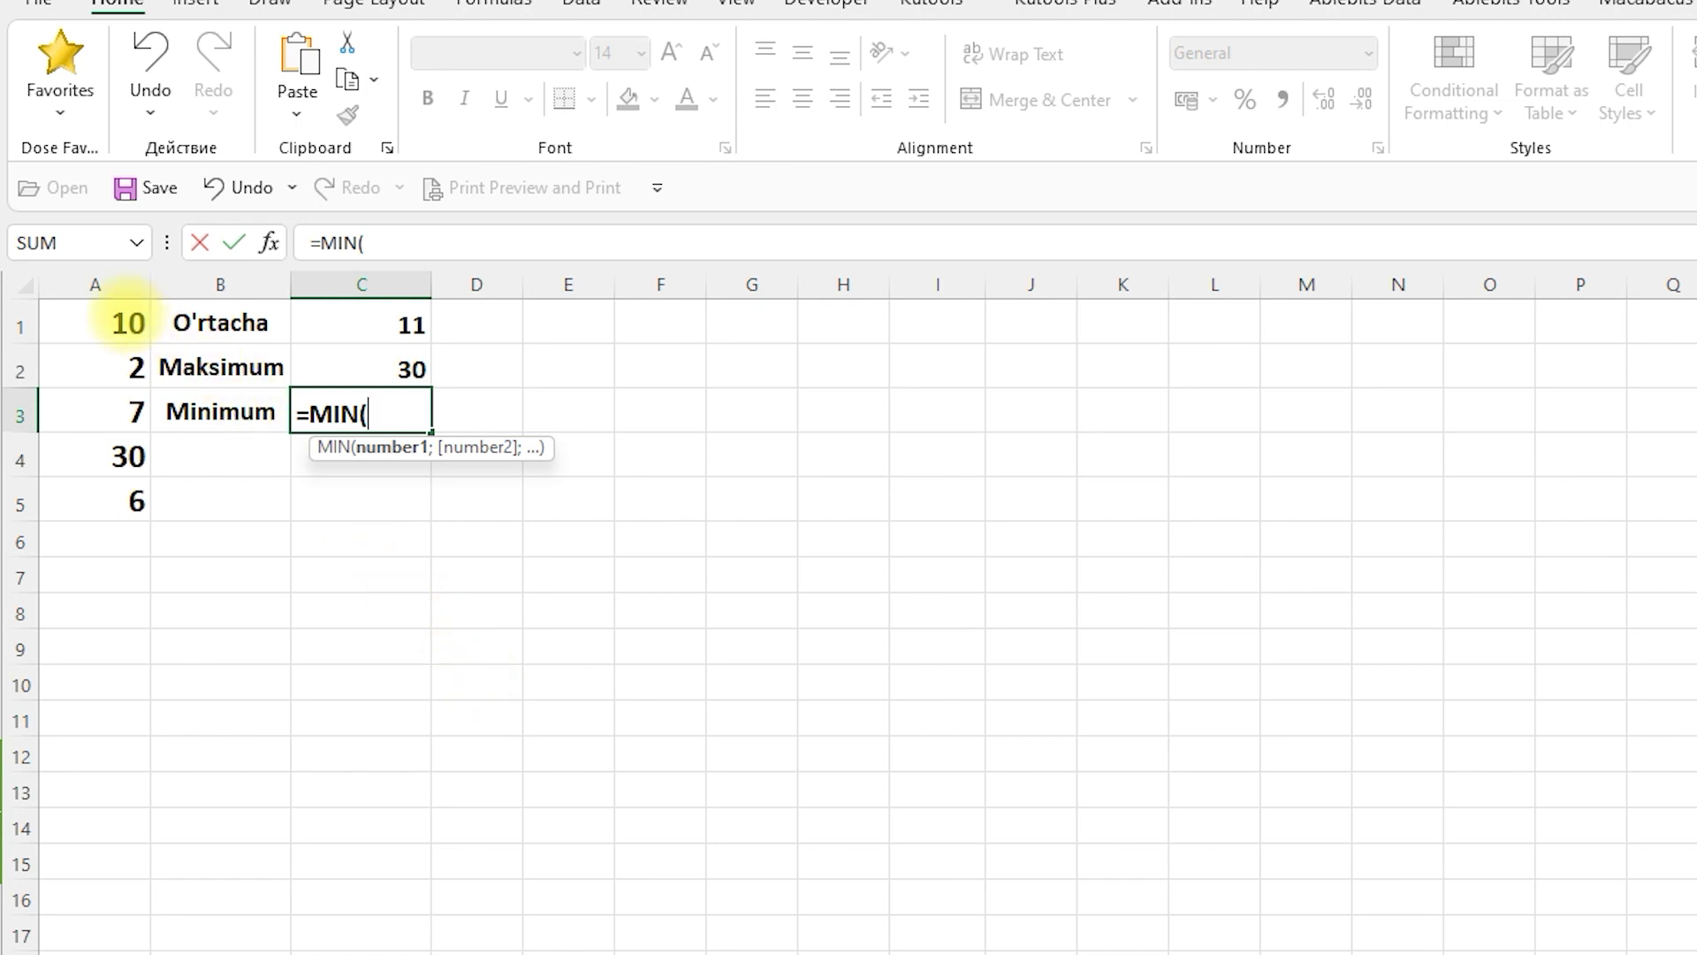
{"action": "left_click", "coordinate": [127, 320]}
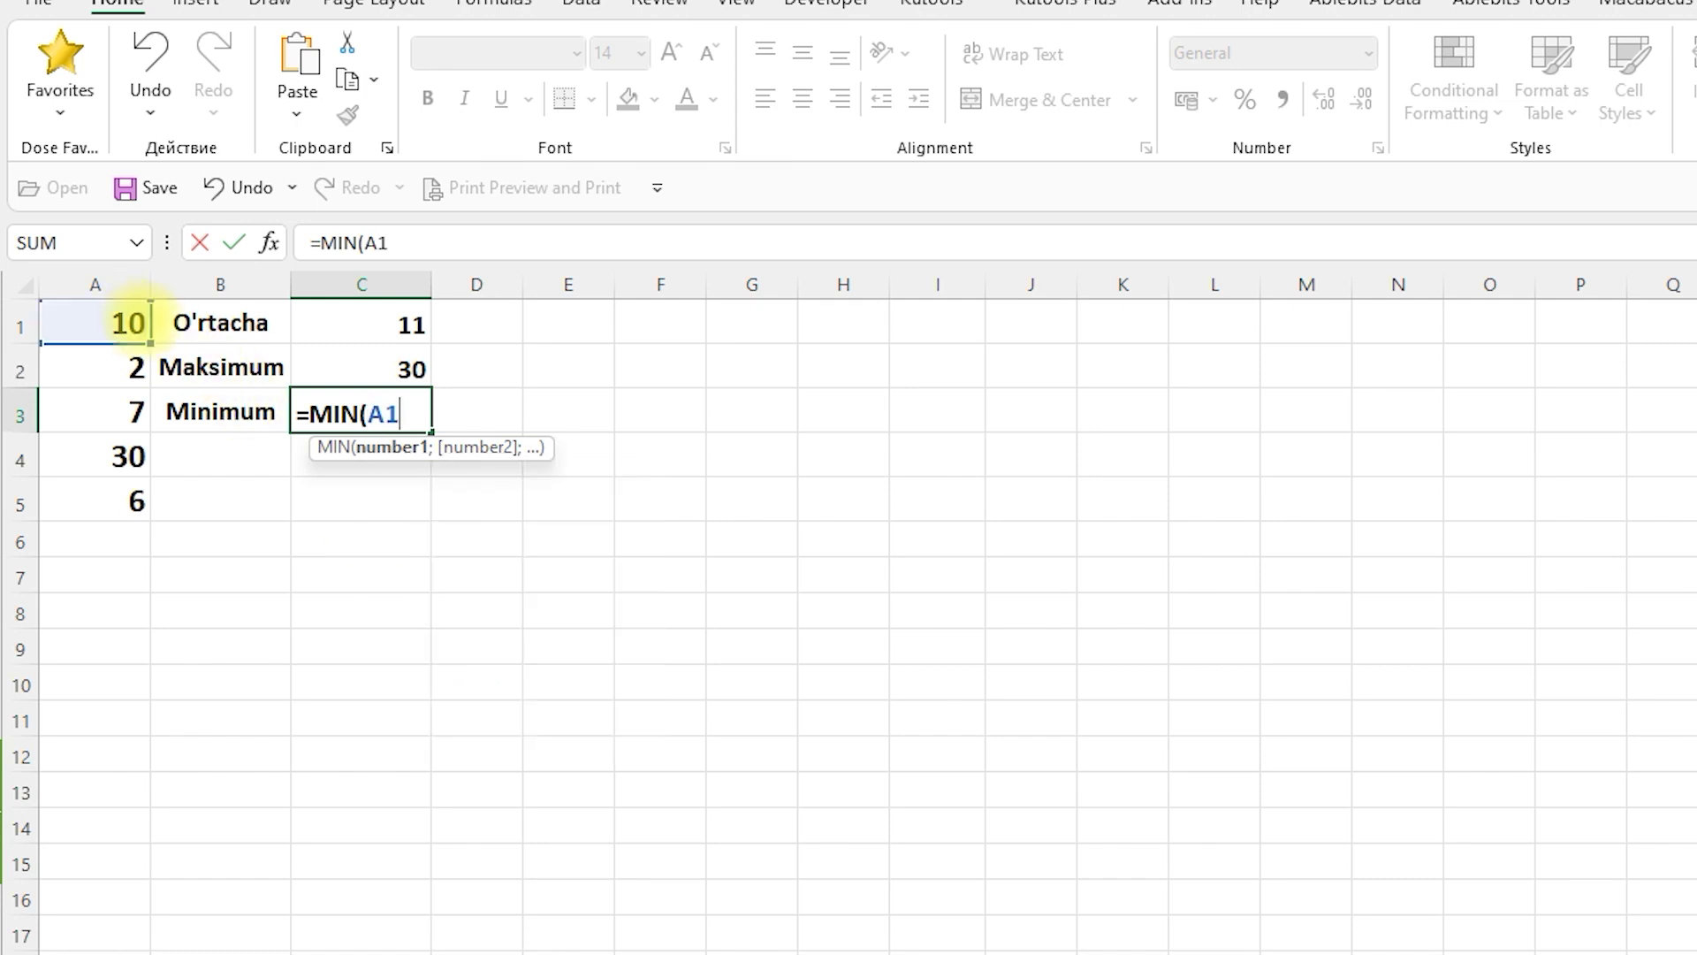
{"action": "type", "text": ":A"}
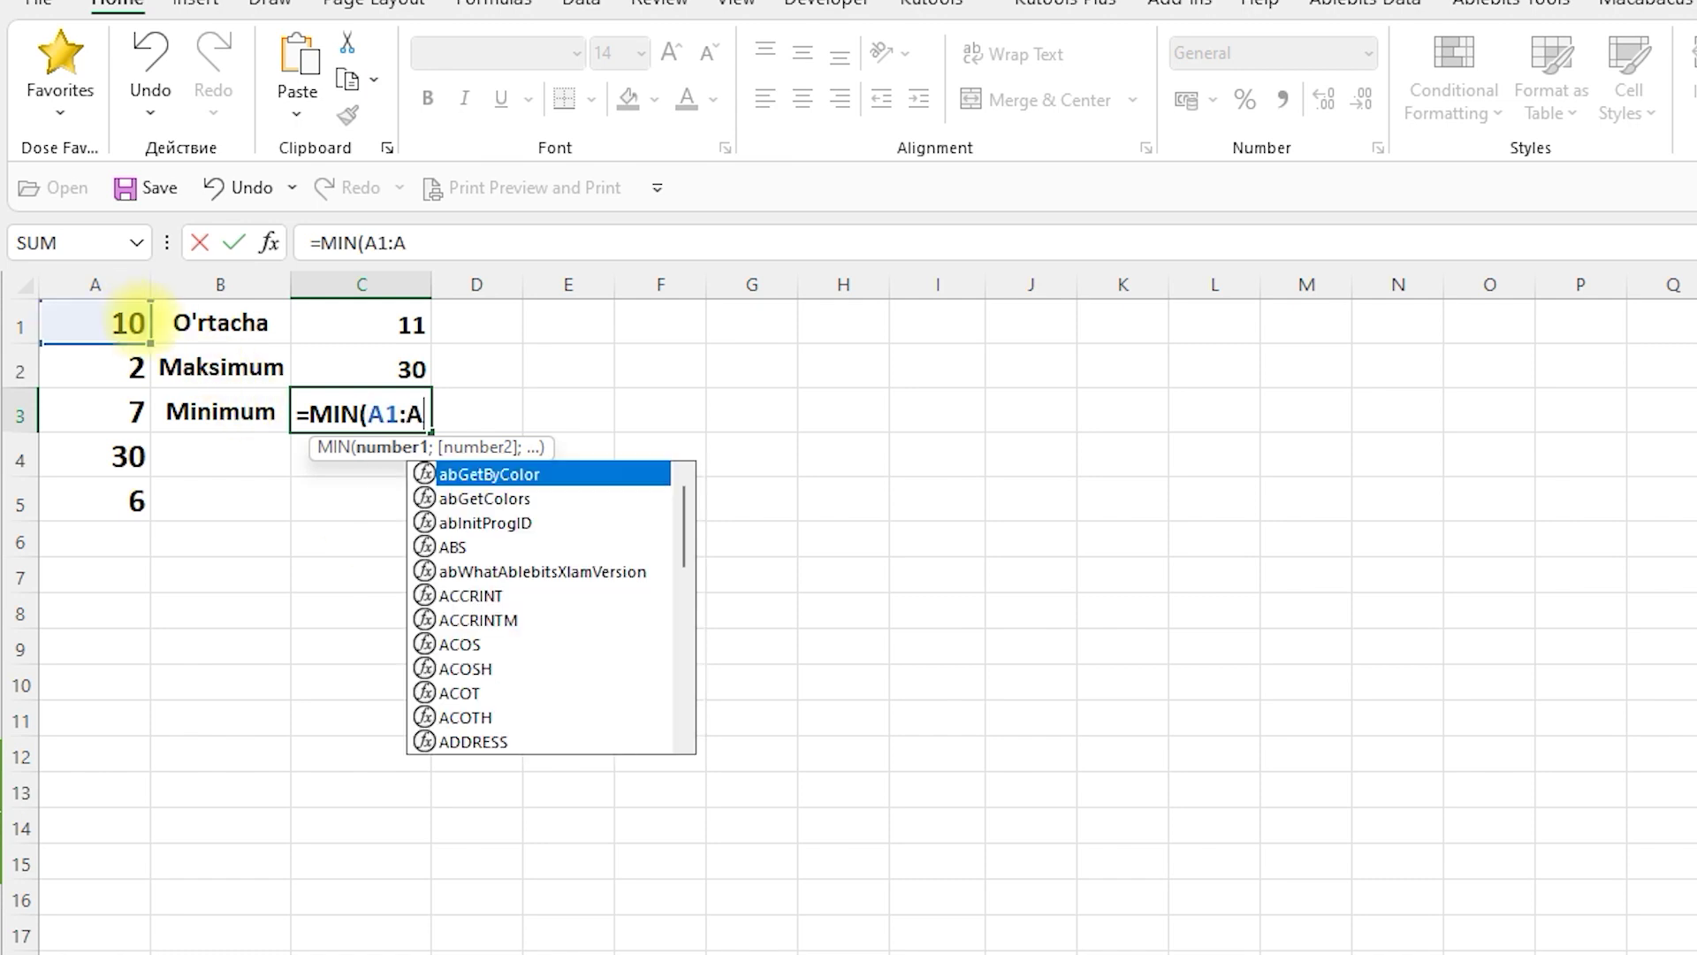
{"action": "type", "text": "5)"}
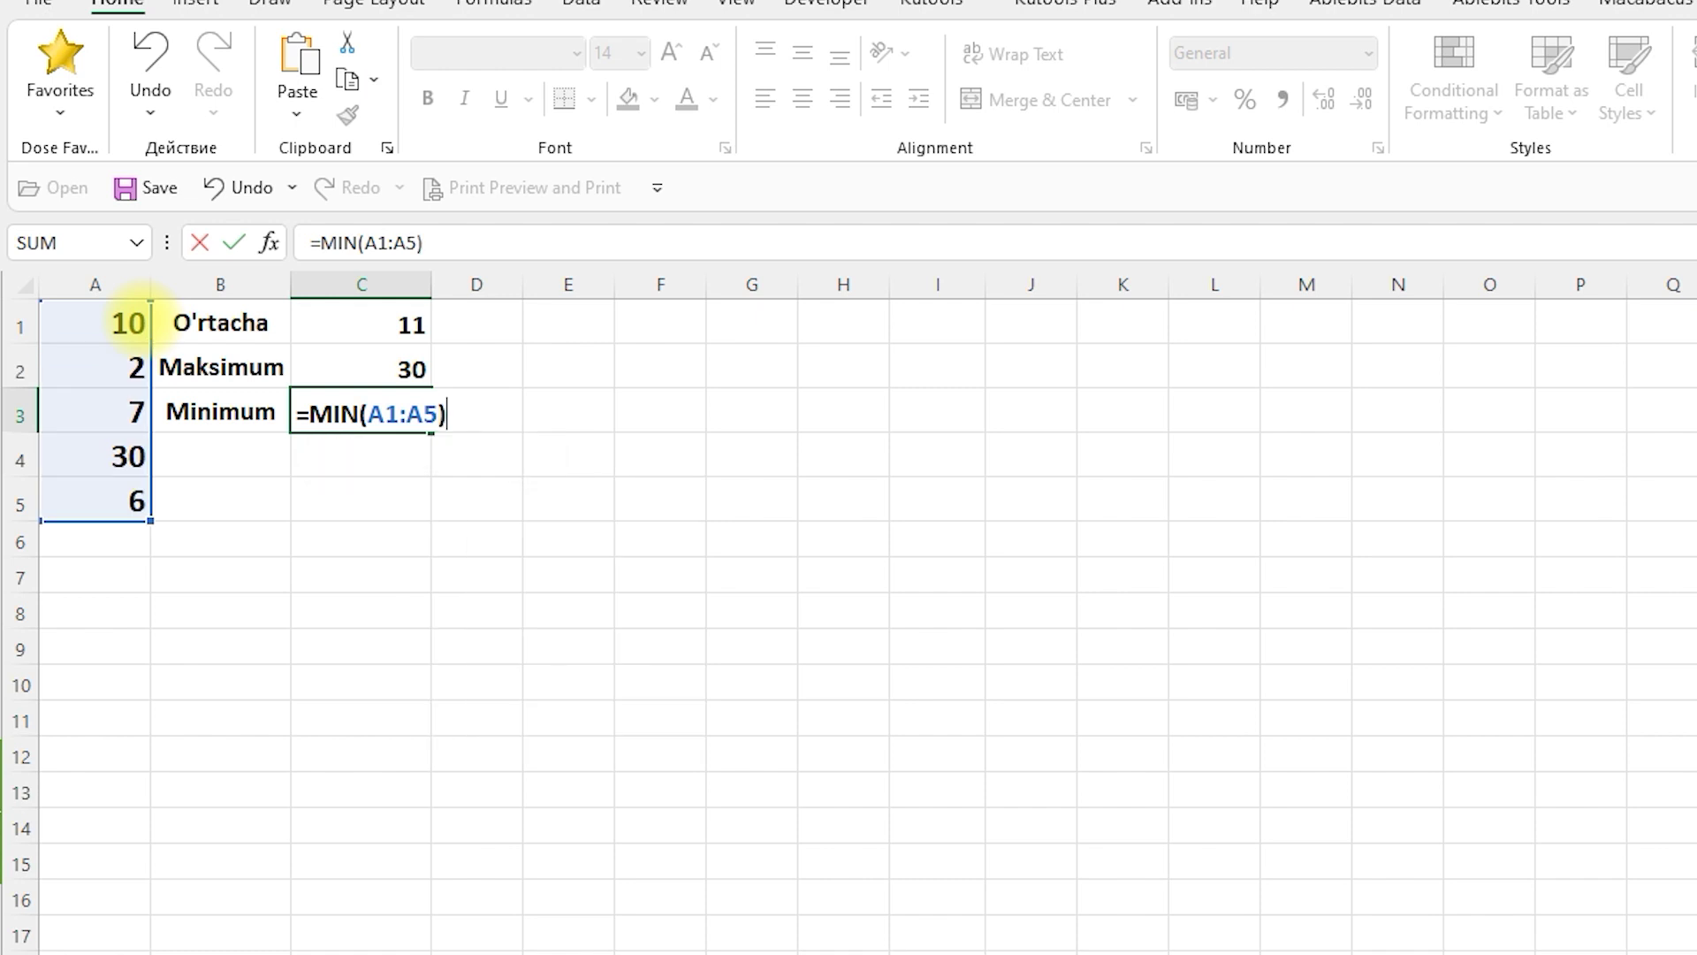
{"action": "key", "text": "Return"}
{"action": "key", "text": "Up"}
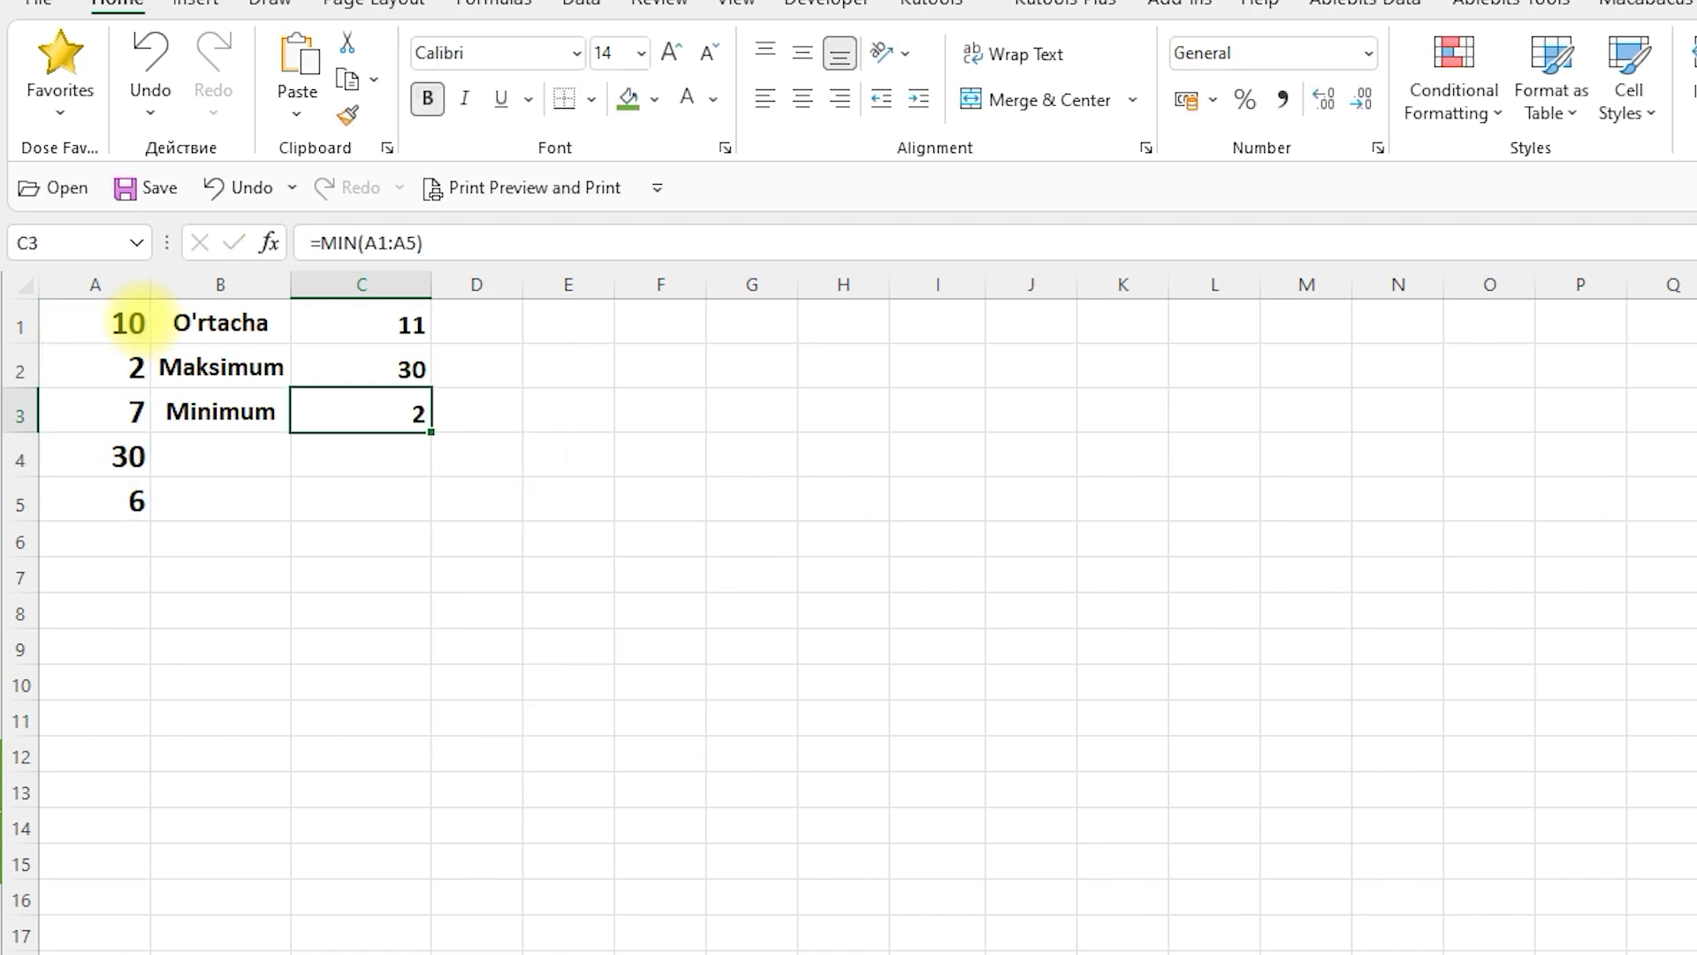
Step: Check the minimum against the numbers in A1:A5 and inspect the average formula in C1
{"action": "left_click_drag", "start_coordinate": [128, 323], "coordinate": [137, 503]}
{"action": "left_click", "coordinate": [133, 367]}
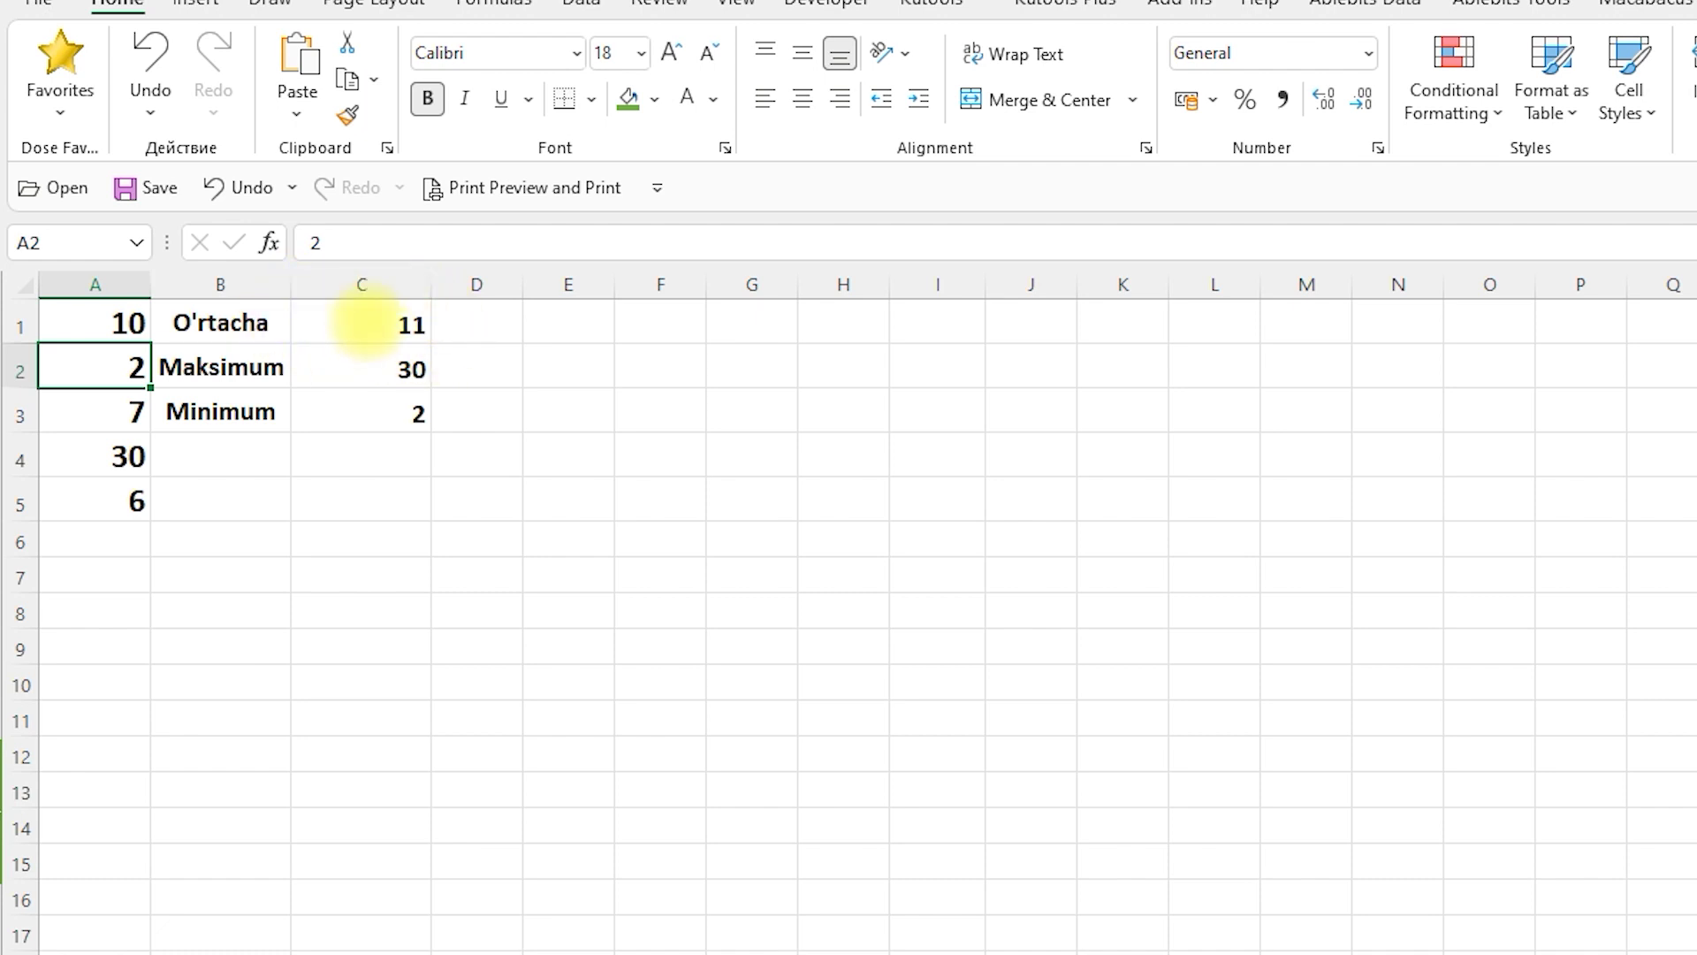
{"action": "left_click", "coordinate": [362, 320]}
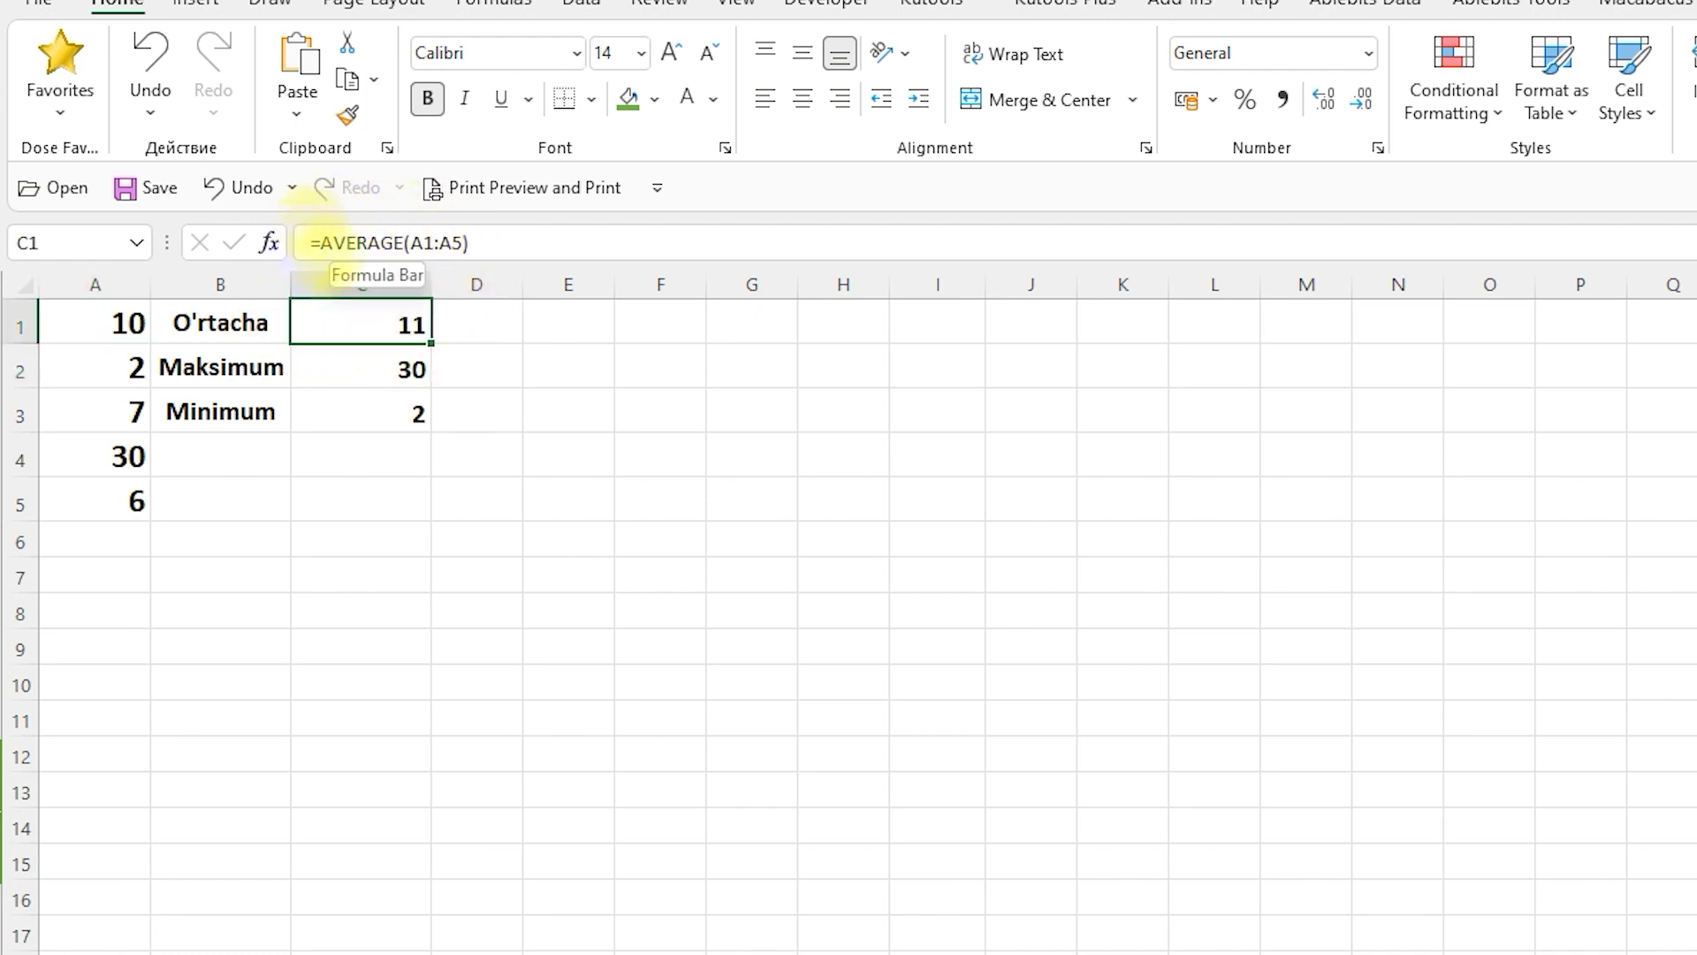